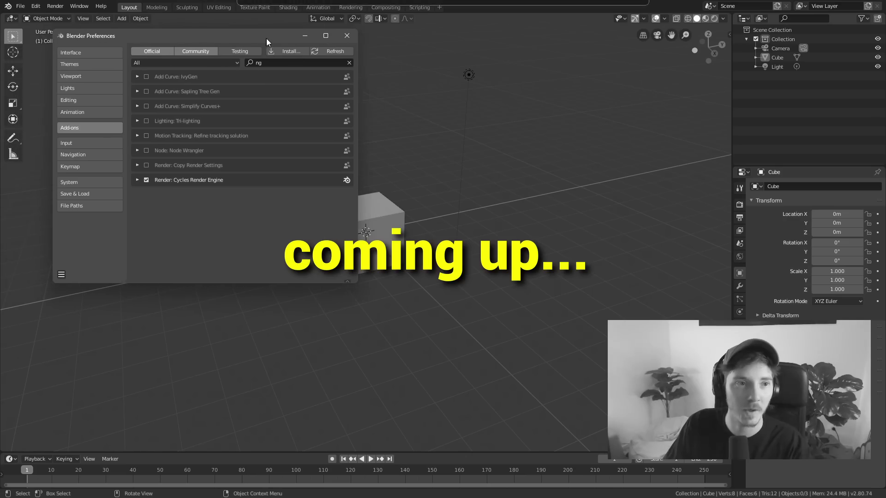
# Review the 'Addons with $0 variant' sheet, then go to the Blender Market shopping cart tab.
pyautogui.moveTo(267, 39); pyautogui.dragTo(267, 40)
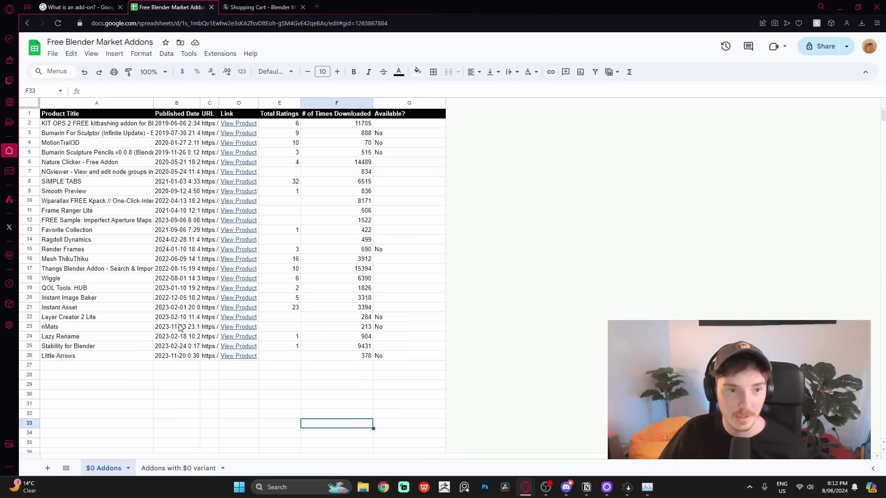
pyautogui.click(152, 468)
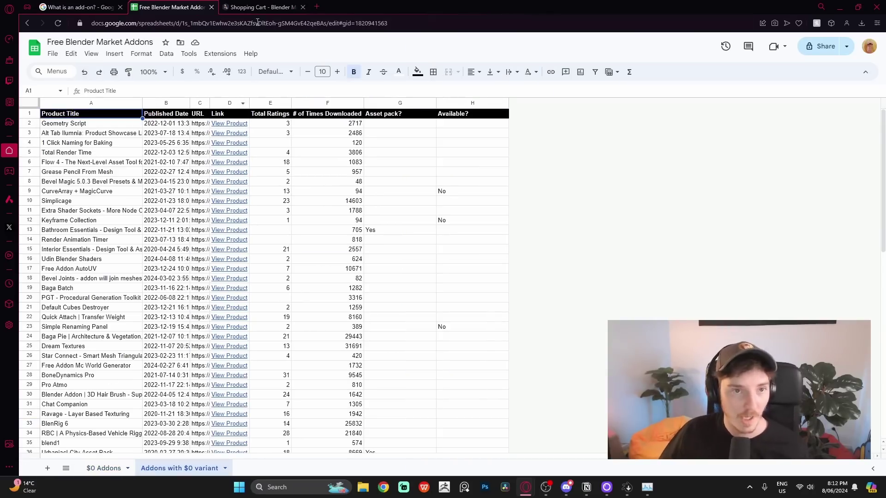
pyautogui.click(259, 7)
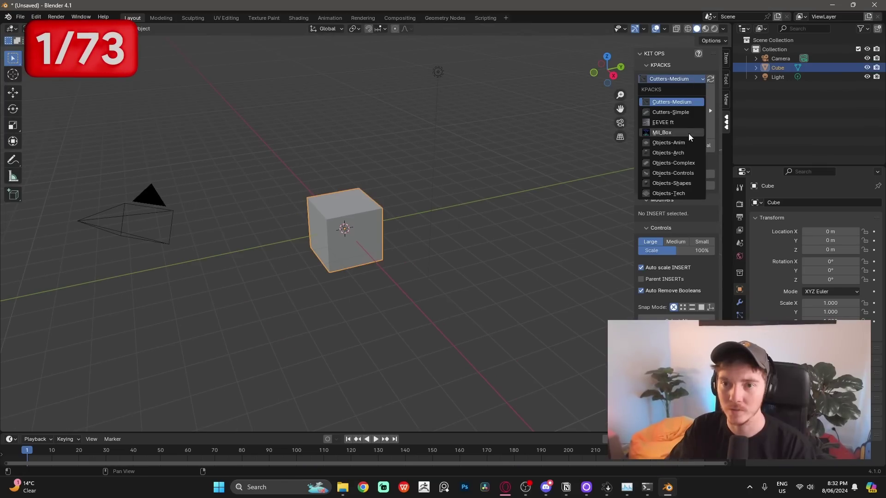
# Insert a grate from the Objects-Complex KPACK onto the cube's side and orbit to inspect it.
pyautogui.click(673, 163)
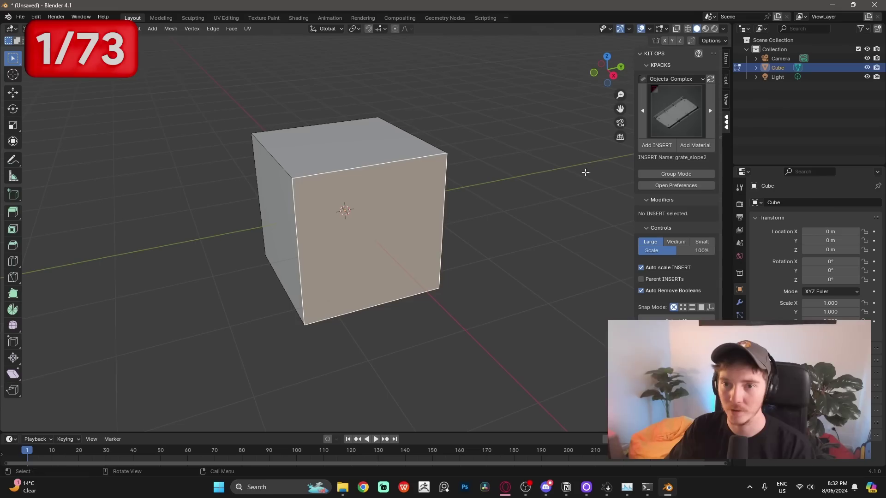
pyautogui.click(660, 146)
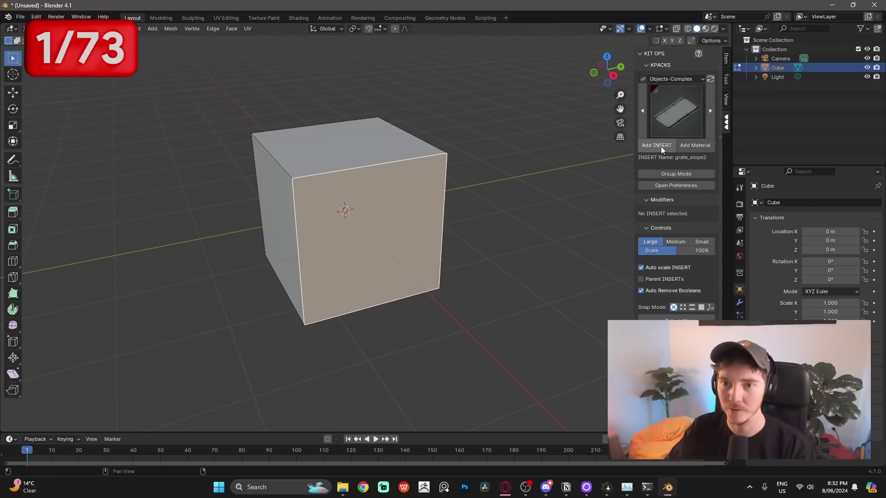
pyautogui.click(461, 206)
pyautogui.press('Tab')
pyautogui.moveTo(461, 205); pyautogui.dragTo(356, 281, button='middle')
pyautogui.click(372, 257)
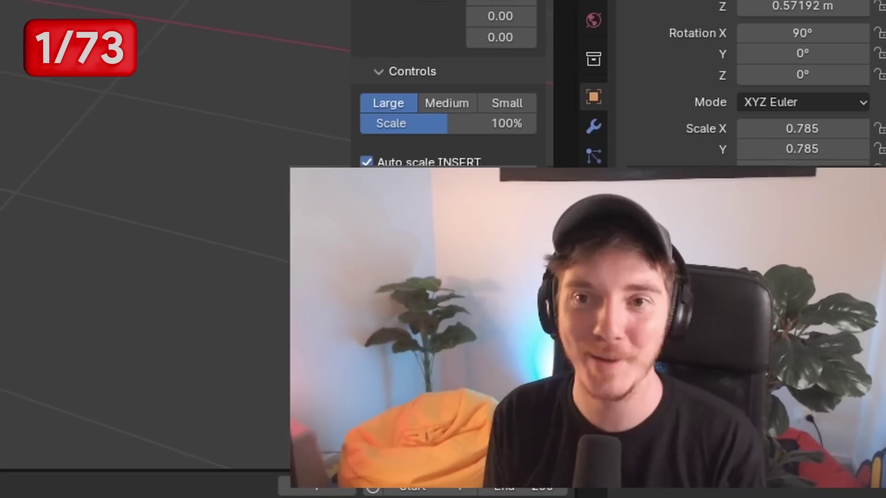
pyautogui.moveTo(33, 5); pyautogui.dragTo(295, 2, button='middle')
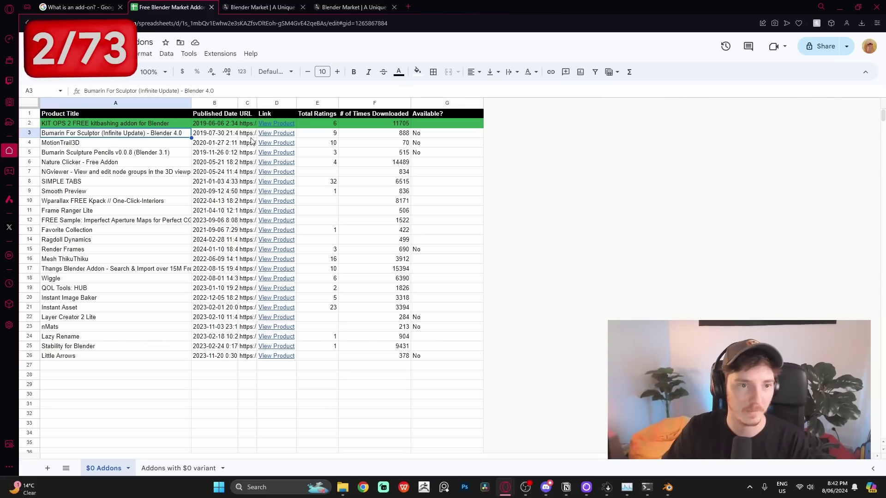
# Browse the Bumarin For Sculptor product page, then return to the add-ons spreadsheet.
pyautogui.click(298, 147)
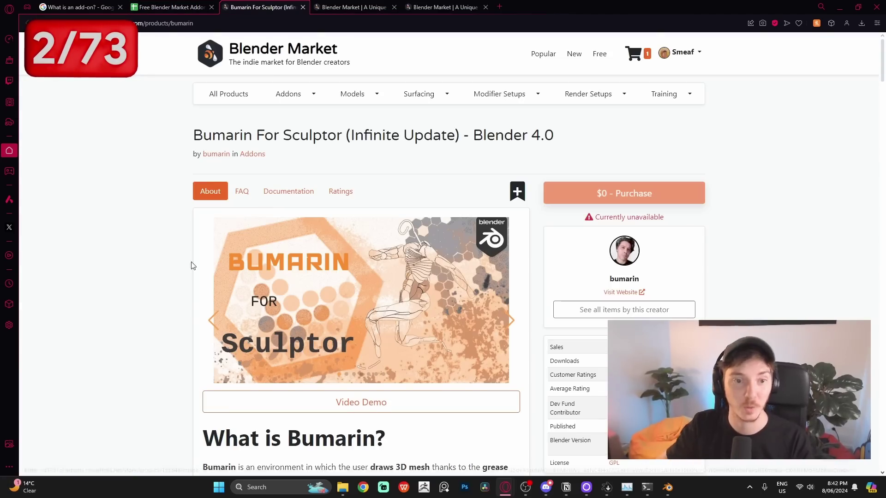
pyautogui.scroll(-15, 192, 266)
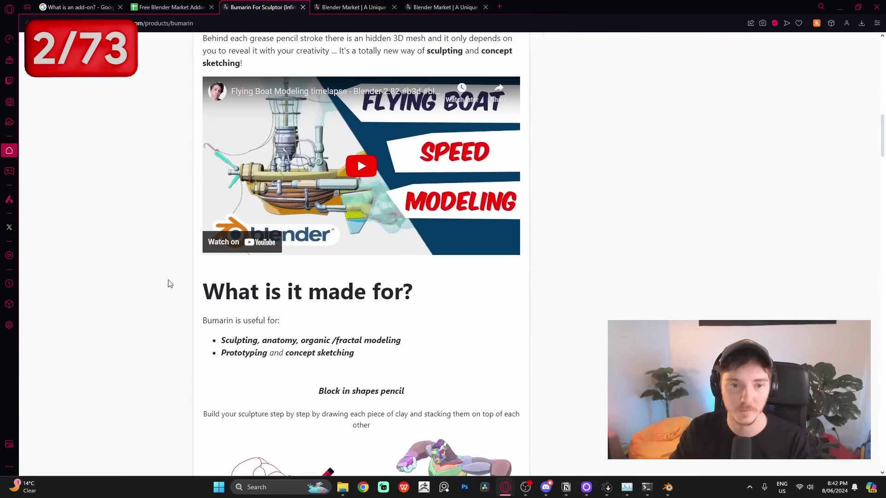
pyautogui.scroll(2, 170, 284)
pyautogui.scroll(-8, 170, 283)
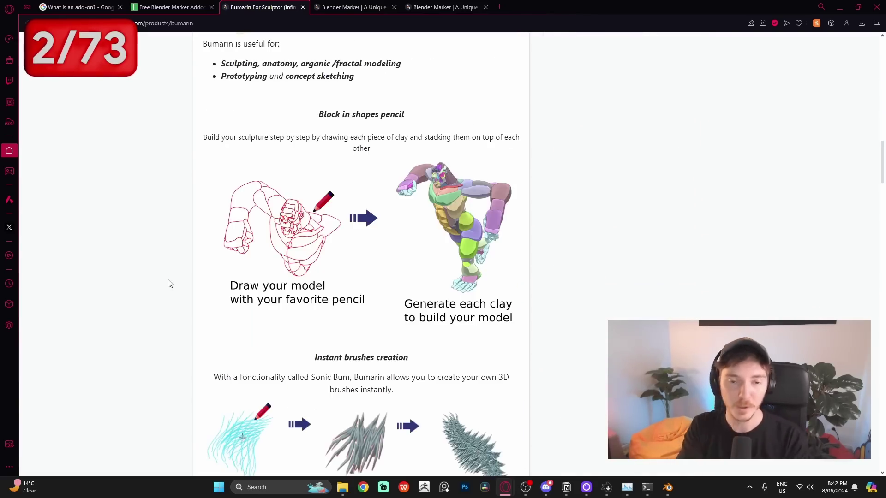
pyautogui.scroll(20, 170, 283)
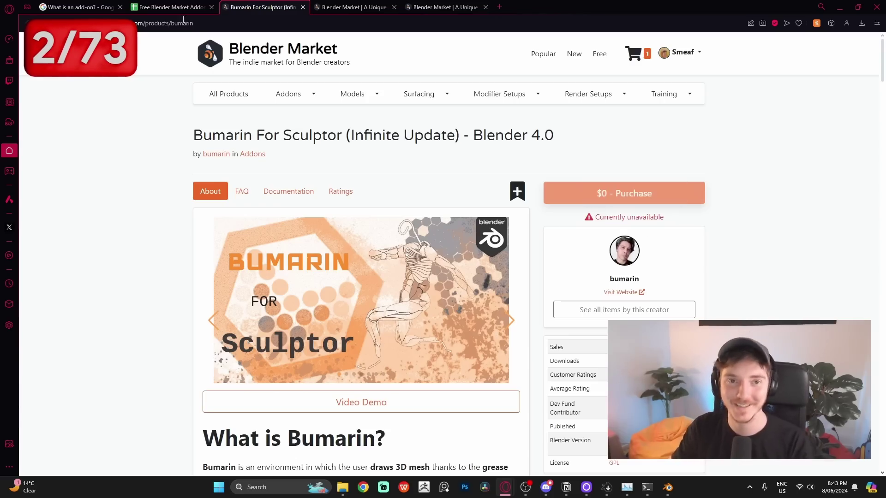
pyautogui.click(171, 7)
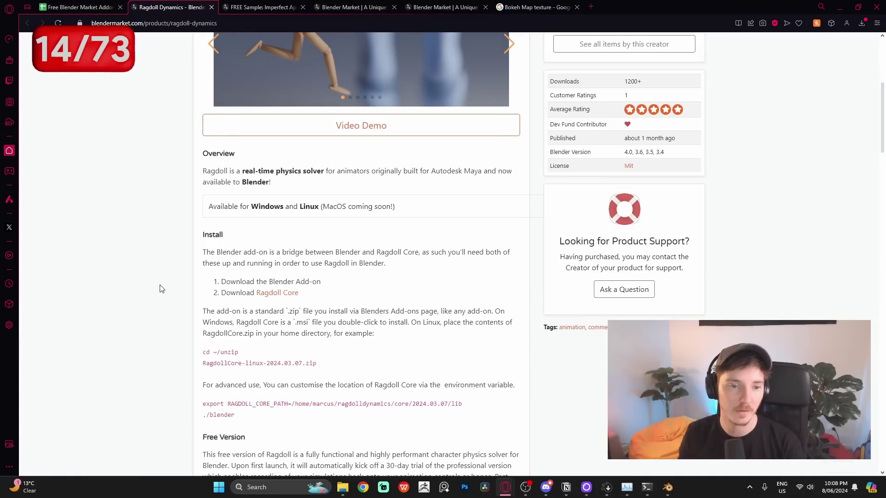
# Accept the Ragdoll Core license agreement and install Ragdoll Core.
pyautogui.click(455, 294)
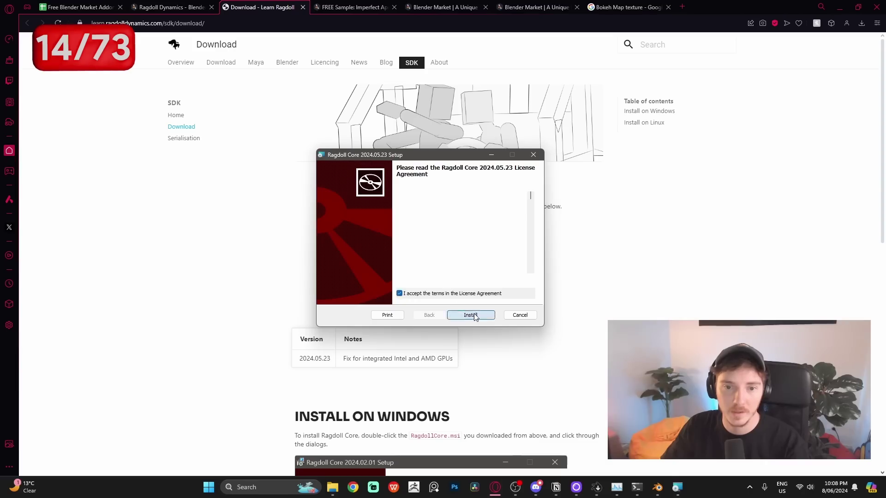
pyautogui.click(471, 316)
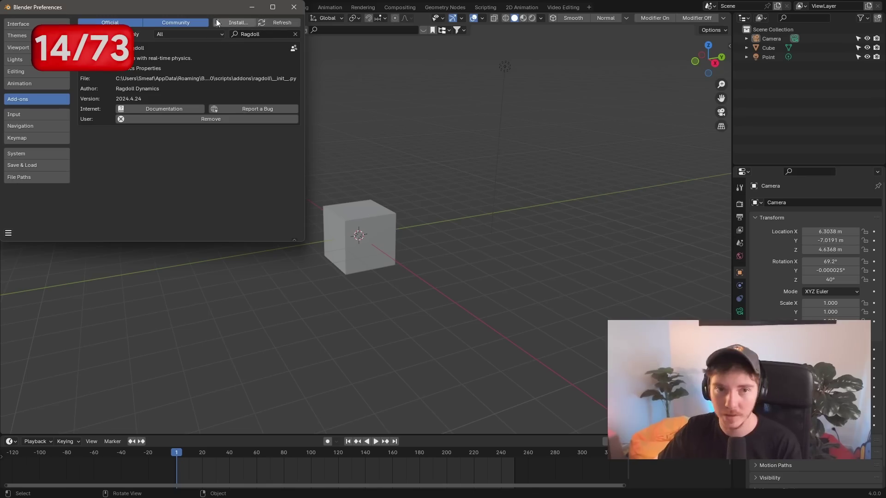
# Close Blender's Preferences window and scroll through the Ragdoll Dynamics product page.
pyautogui.moveTo(194, 8); pyautogui.dragTo(211, 33)
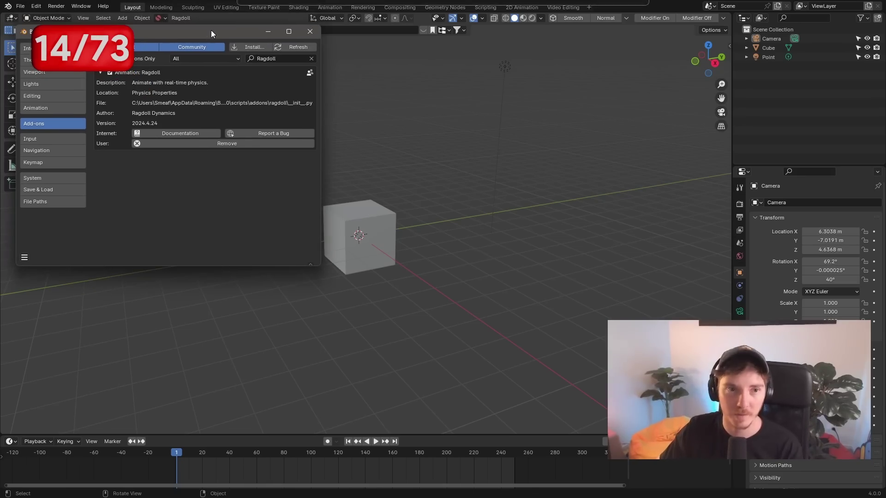
pyautogui.click(309, 31)
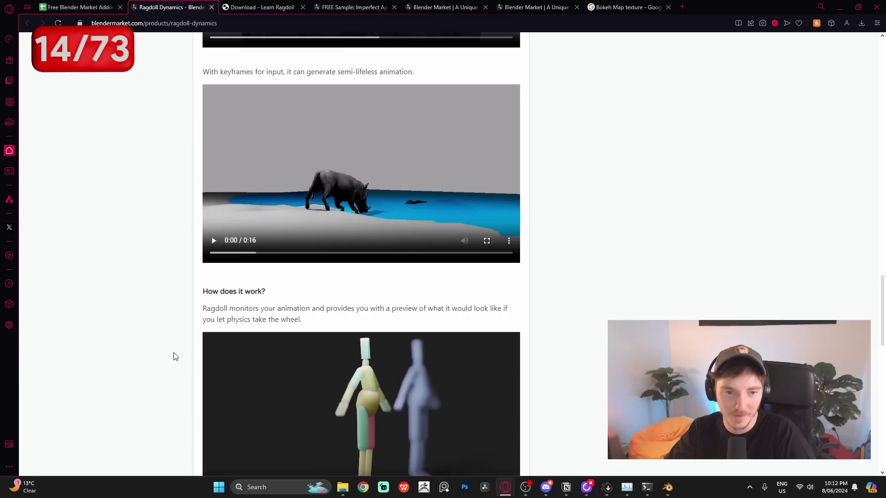
pyautogui.scroll(-3, 174, 357)
pyautogui.scroll(7, 174, 356)
pyautogui.scroll(15, 174, 356)
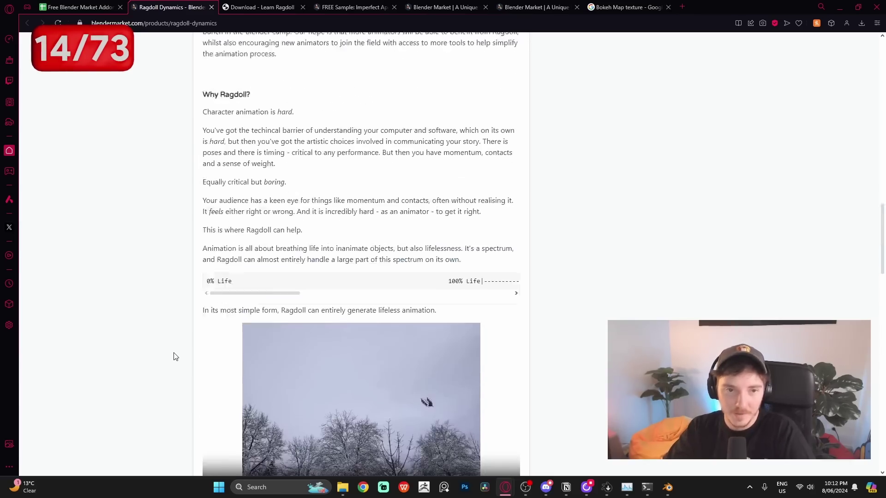
pyautogui.press('super')
pyautogui.click(575, 411)
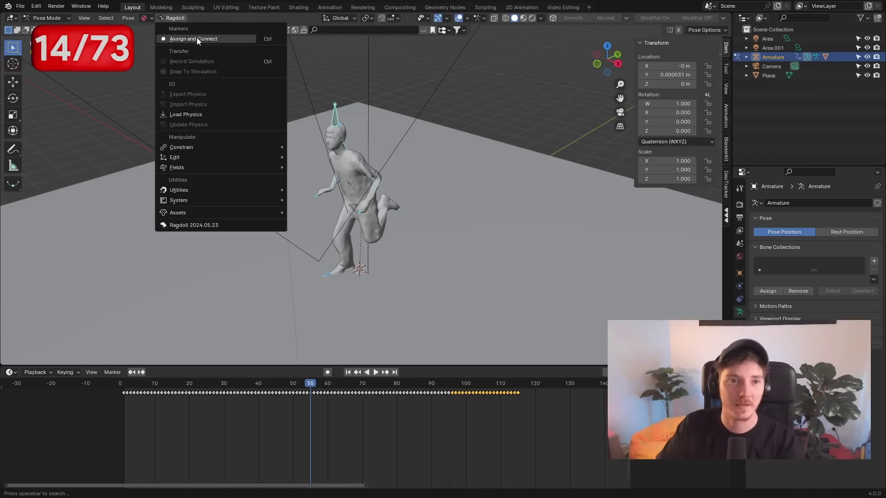
# Assign ragdoll markers to the character, play and rewind the simulation, and orbit around the figure.
pyautogui.click(197, 38)
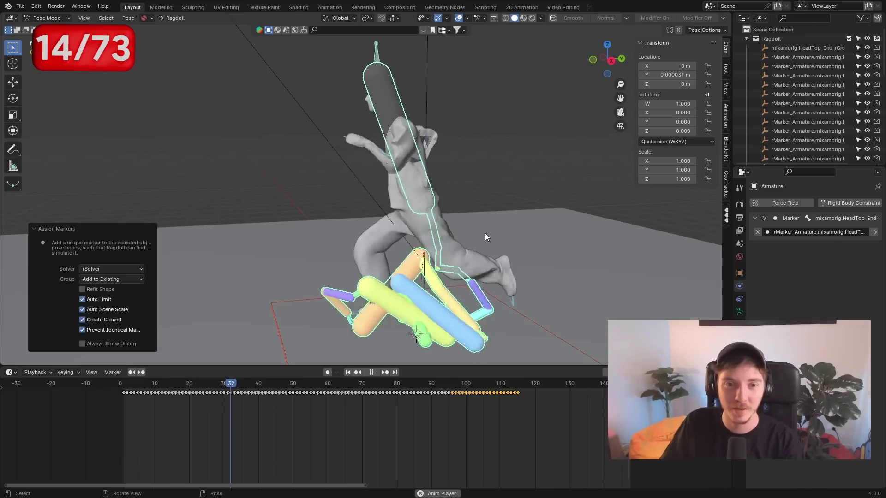
pyautogui.press('space')
pyautogui.hotkey('shift', 'Left')
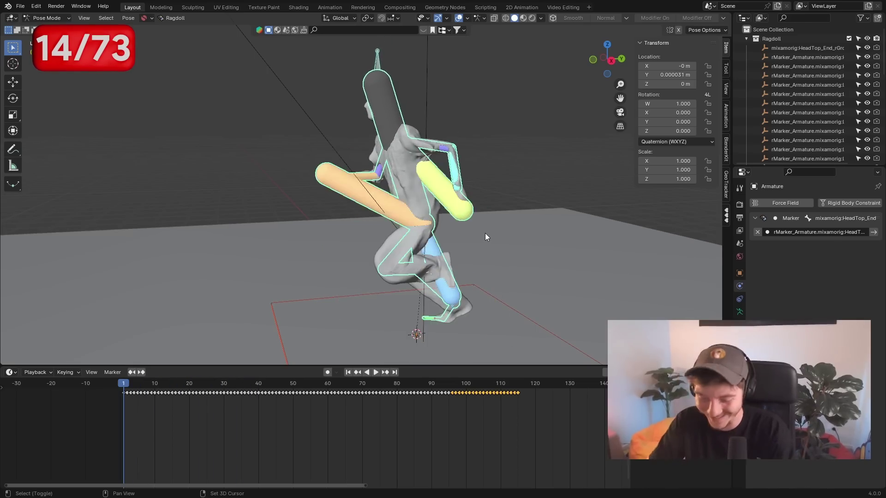
pyautogui.moveTo(485, 233); pyautogui.dragTo(290, 204, button='middle')
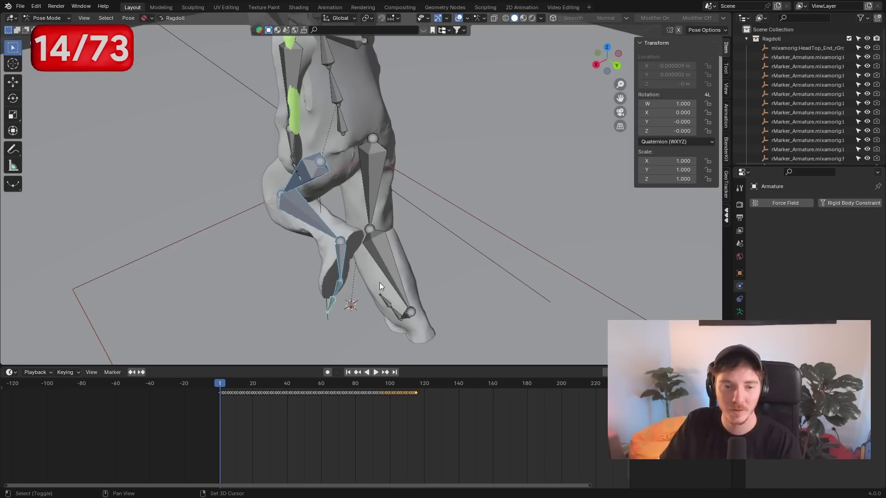
pyautogui.moveTo(379, 286); pyautogui.dragTo(461, 231, button='middle')
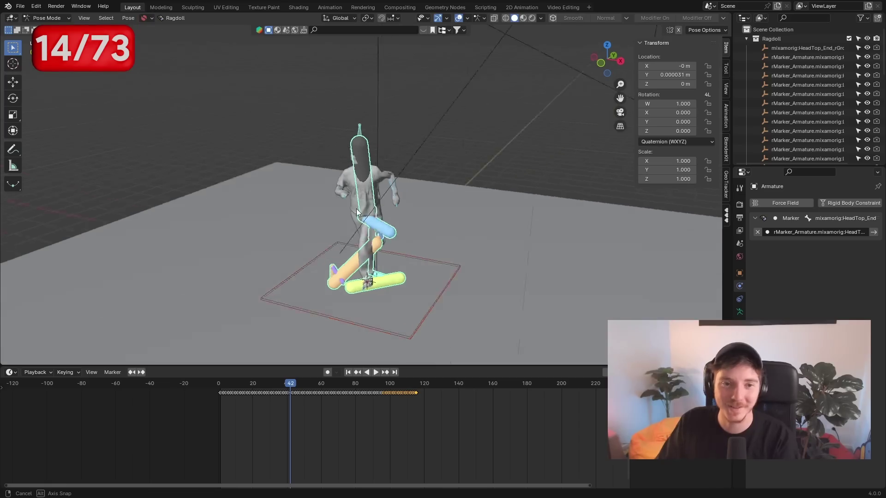
pyautogui.moveTo(356, 208); pyautogui.dragTo(435, 219, button='middle')
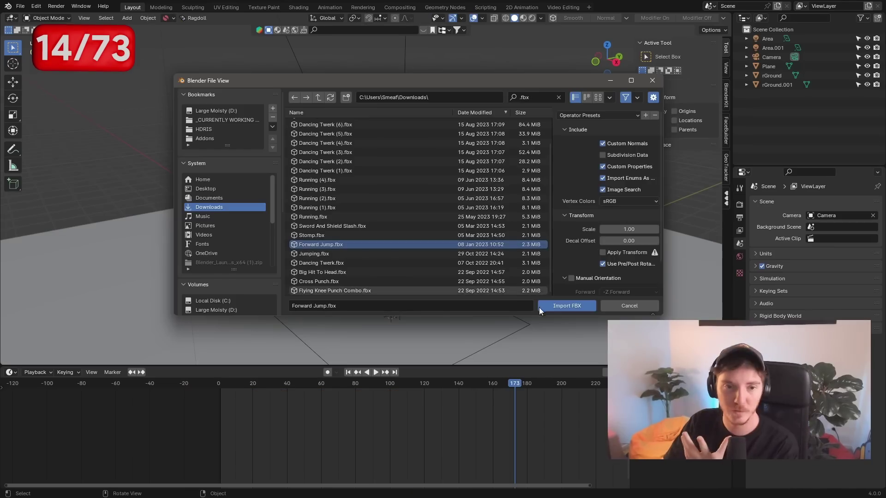
# Import Forward Jump.fbx and confirm Ragdoll > Record Simulation to bake the ragdoll animation.
pyautogui.click(561, 305)
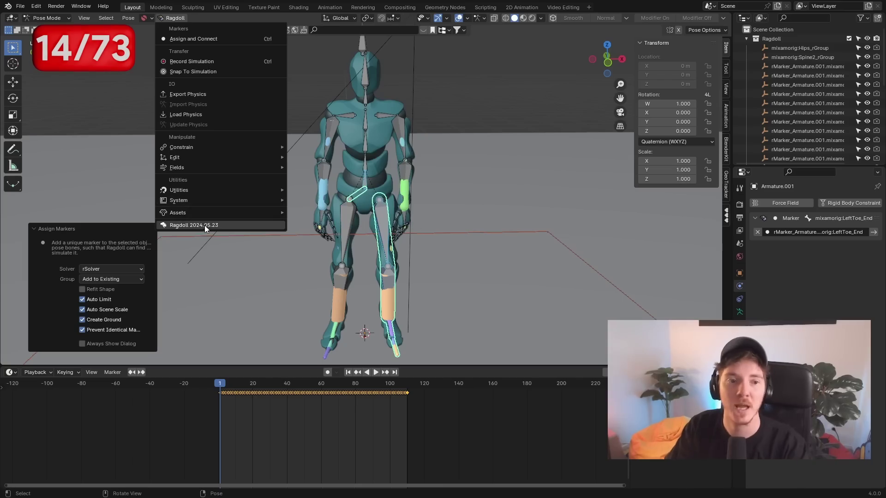
pyautogui.click(213, 62)
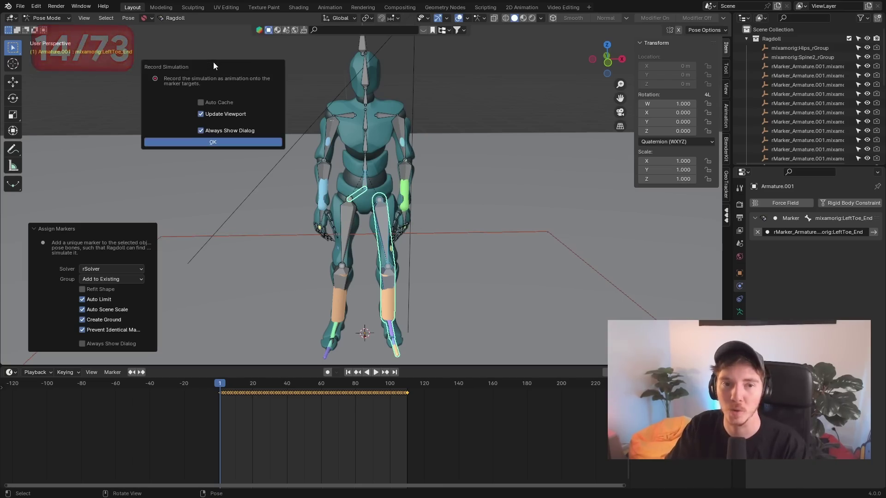
pyautogui.press('Return')
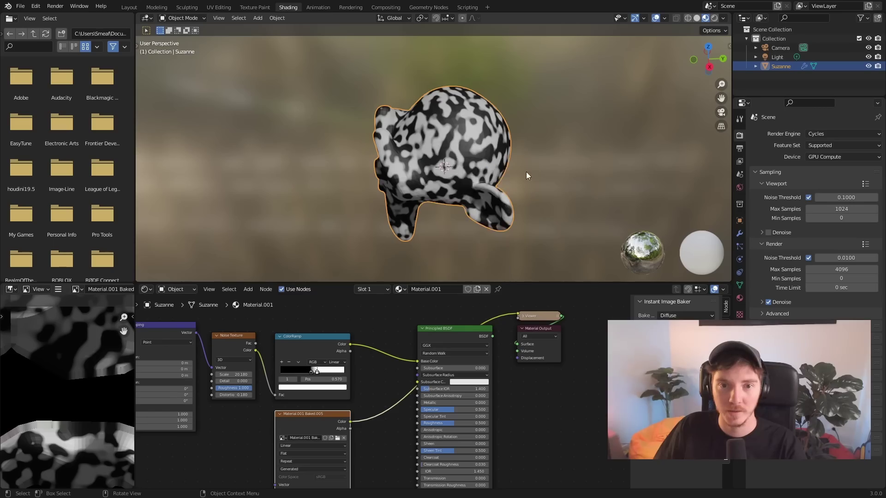
# Orbit around the Suzanne model and rename Cube to Cube_low.
pyautogui.moveTo(526, 172); pyautogui.dragTo(609, 143, button='middle')
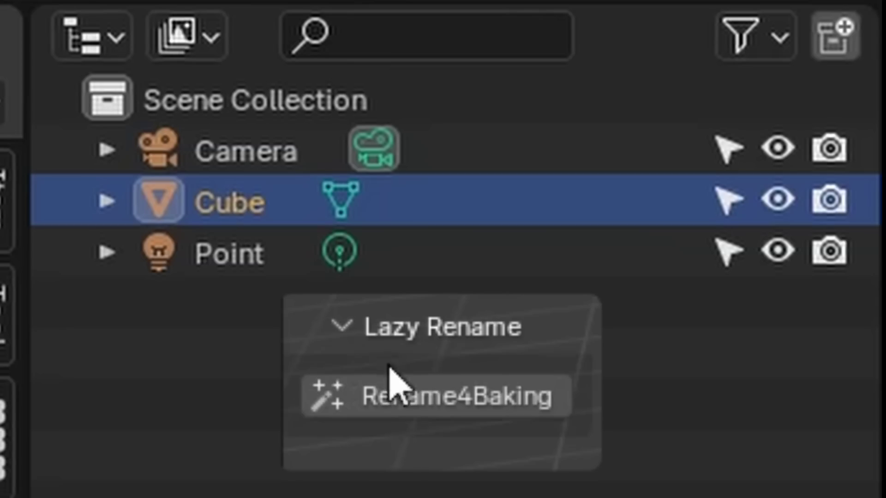
pyautogui.click(420, 397)
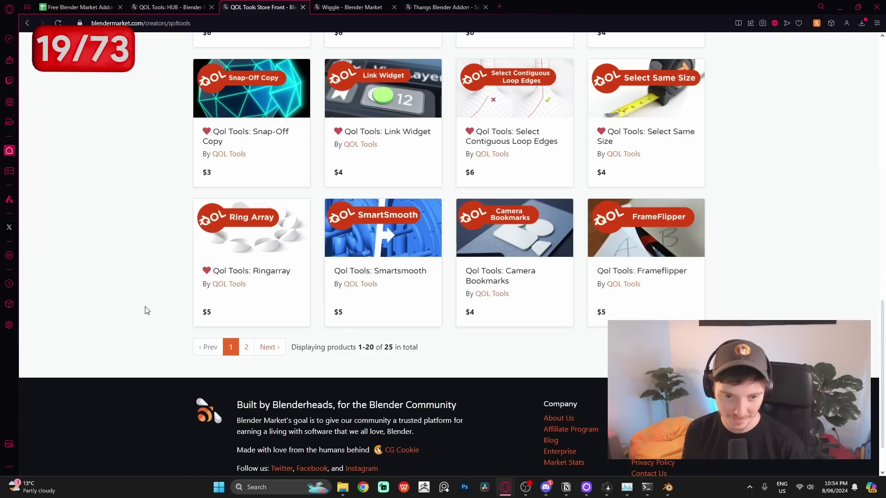
# Deselect the cube and open a new editor window from the QOL Tools Alt+Q menu.
pyautogui.scroll(6, 152, 308)
pyautogui.scroll(-7, 206, 306)
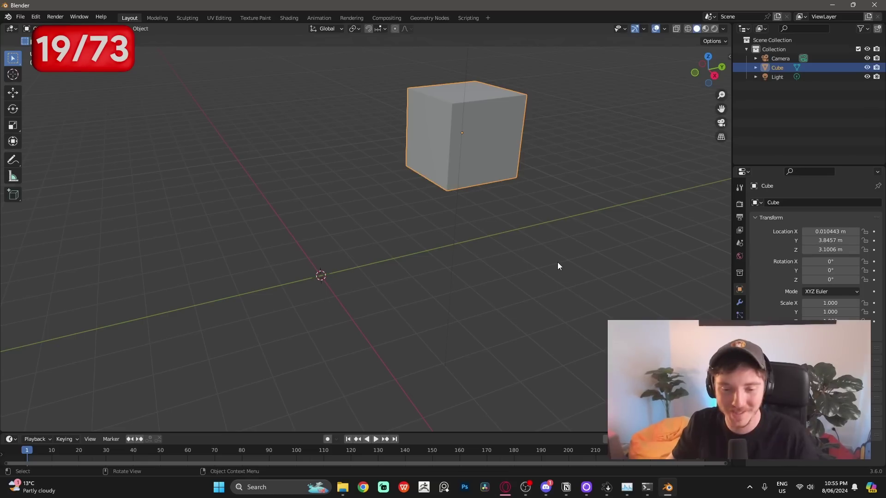
pyautogui.click(557, 262)
pyautogui.hotkey('alt', 'q')
pyautogui.click(569, 214)
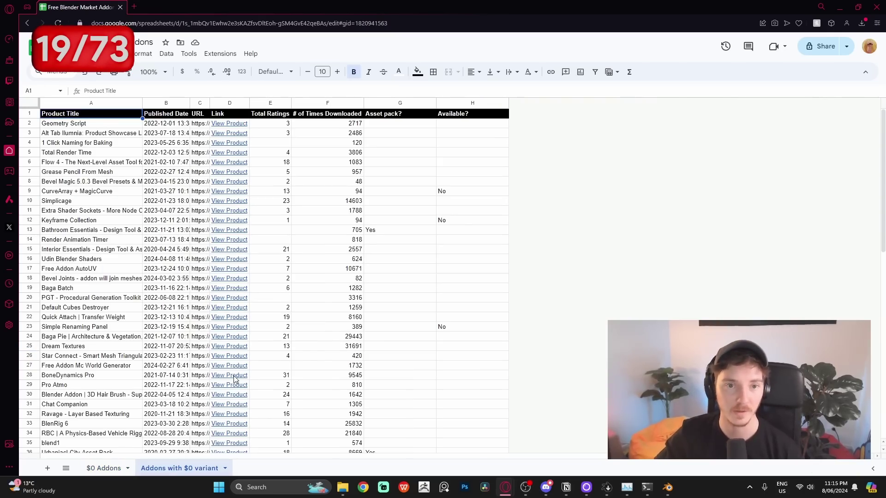
# Scroll the $0 Addons sheet, then show Blender's N sidebar panels for the 3D Hair Brush add-on.
pyautogui.scroll(-10, 233, 377)
pyautogui.scroll(10, 233, 376)
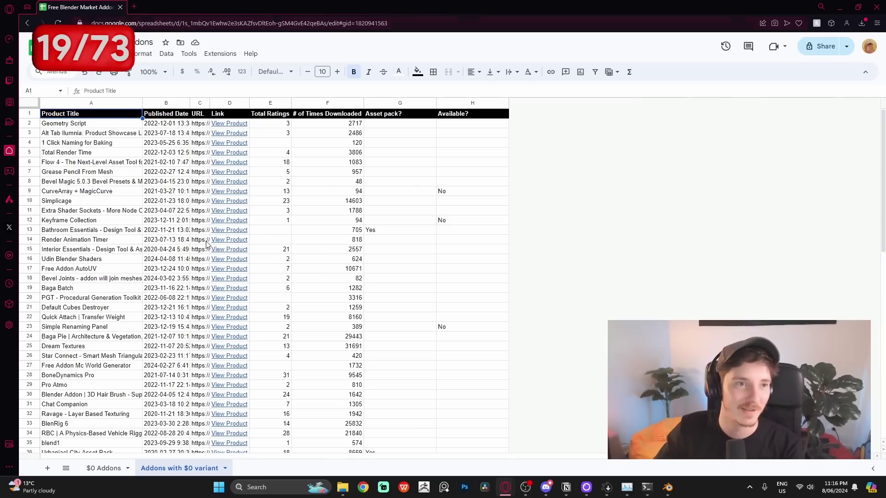
pyautogui.click(103, 468)
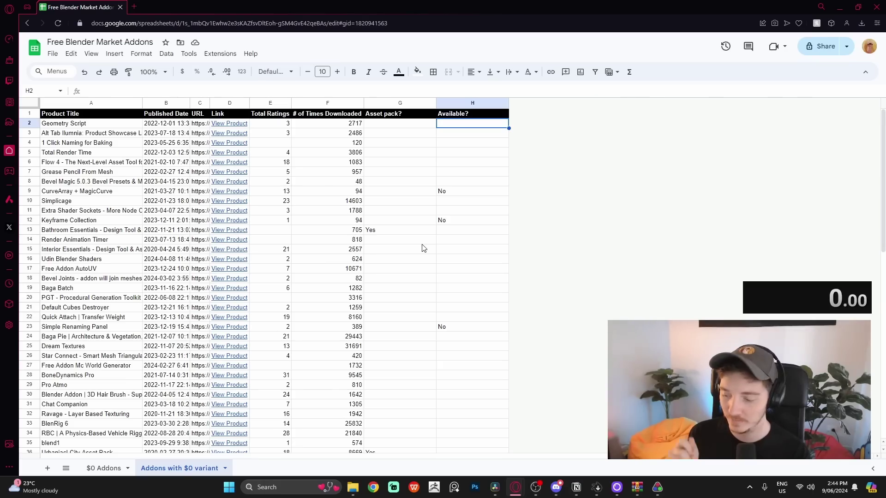
pyautogui.scroll(-10, 421, 248)
pyautogui.scroll(5, 421, 248)
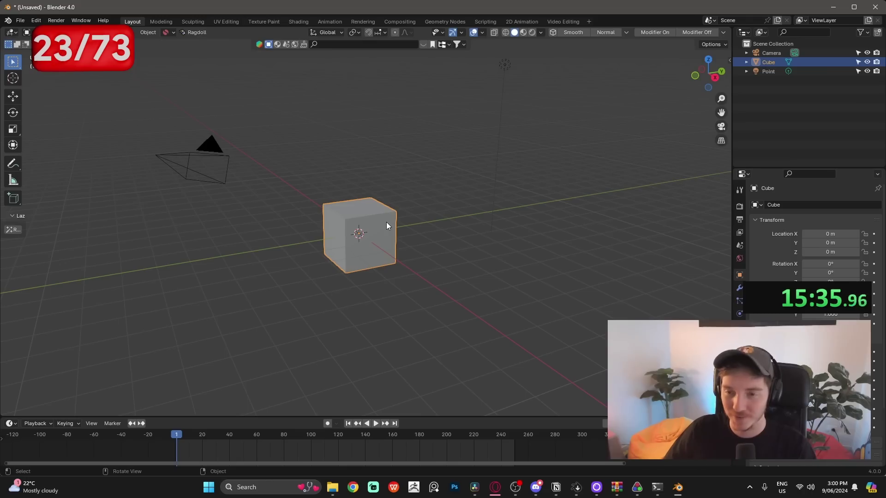
pyautogui.press('n')
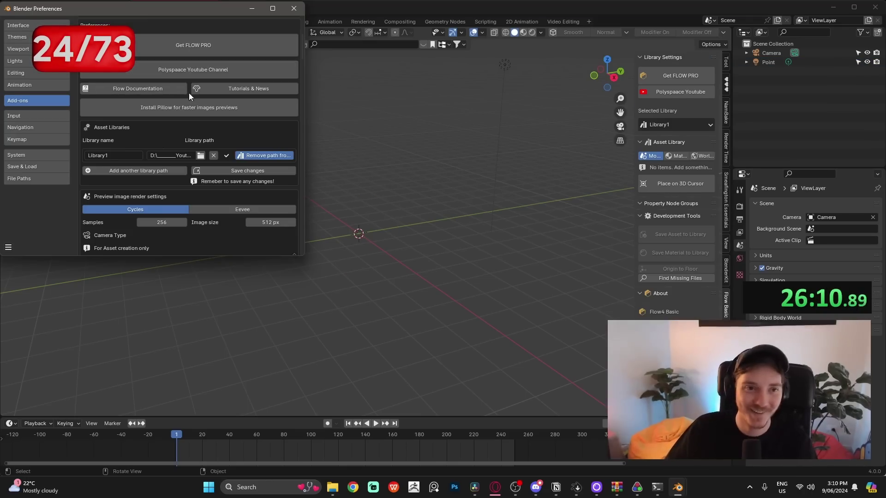
pyautogui.scroll(5, 189, 93)
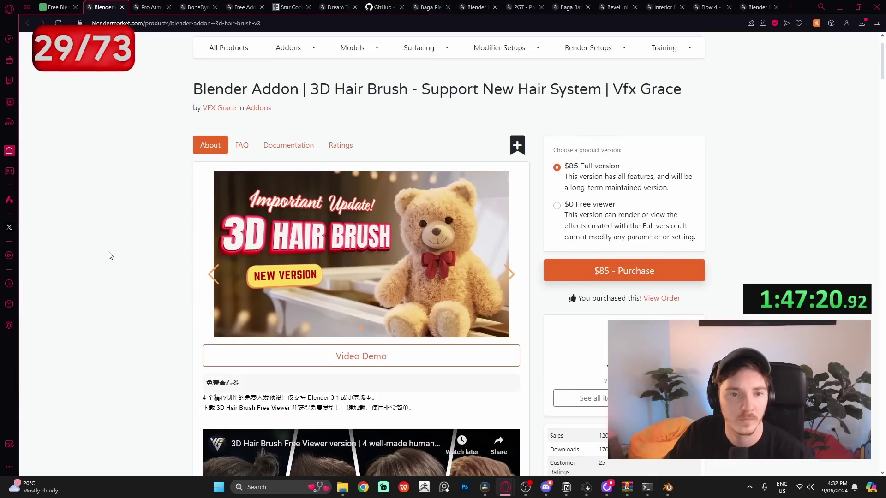
# Scroll through the 3D Hair Brush add-on page and play its Video Demo.
pyautogui.scroll(-4, 110, 255)
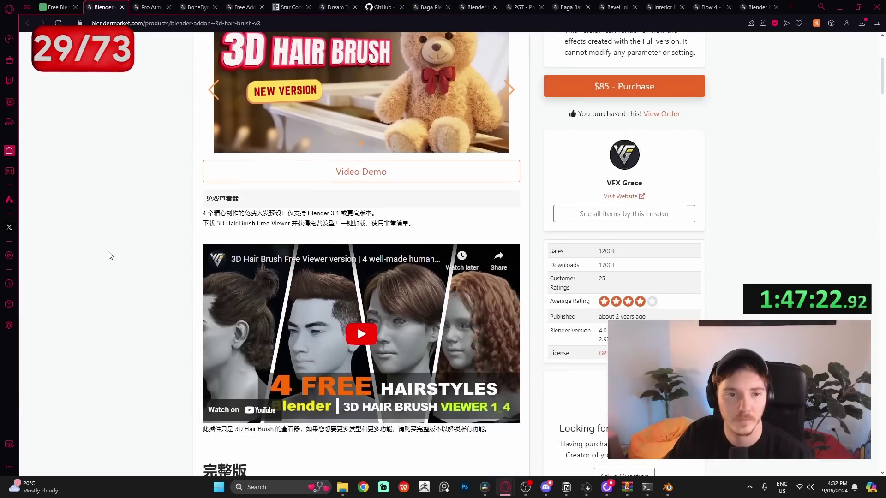
pyautogui.scroll(4, 109, 256)
pyautogui.click(310, 358)
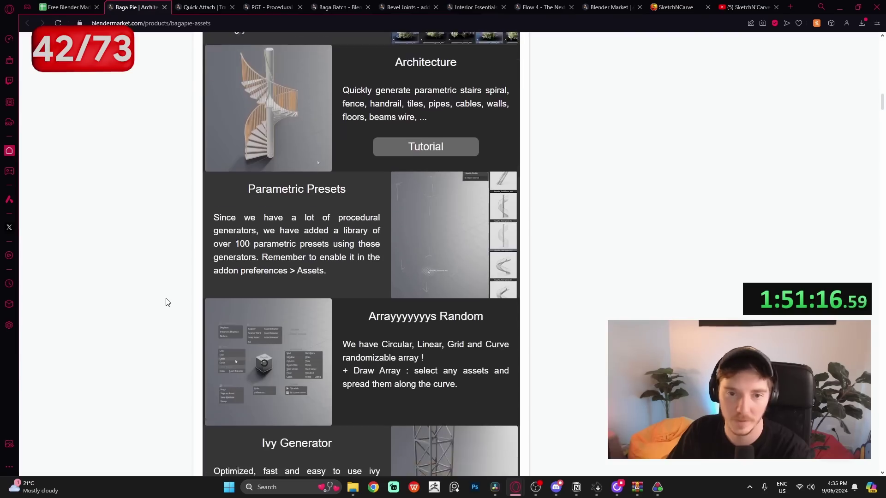
# Launch Blender 4.0 from Blender Launcher and fill sheet row 3 green.
pyautogui.scroll(15, 166, 300)
pyautogui.click(595, 488)
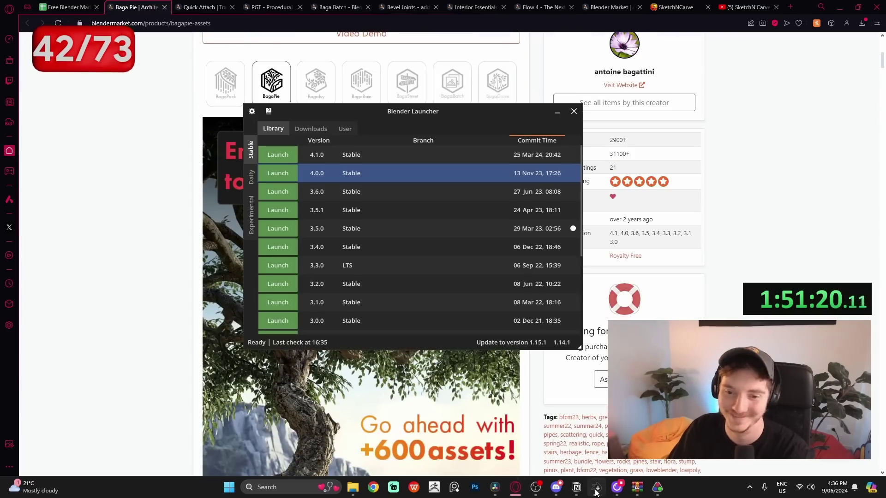
pyautogui.click(278, 173)
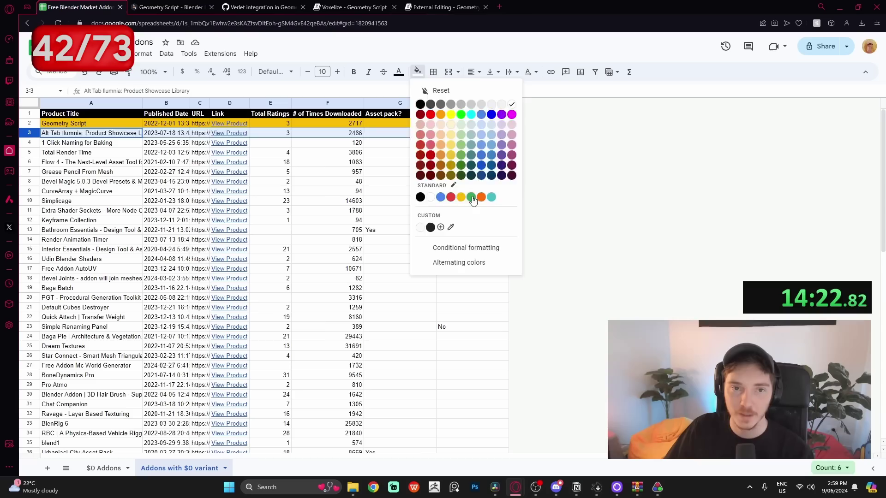
pyautogui.click(450, 166)
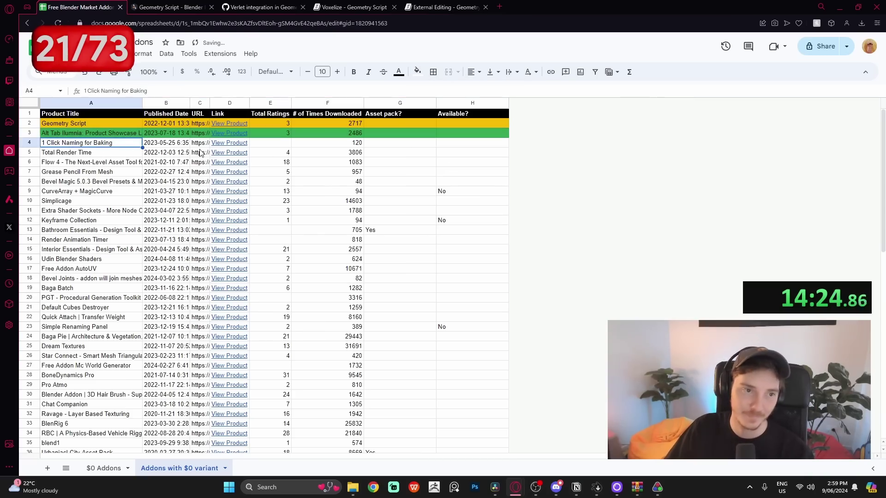
# Open the 1 Click Naming for Baking page from row 4's link and scroll through it.
pyautogui.click(227, 144)
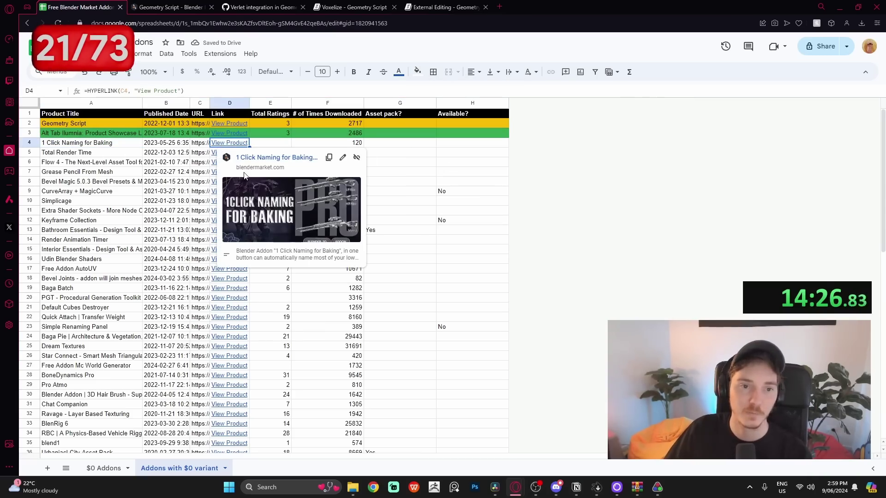
pyautogui.click(277, 158)
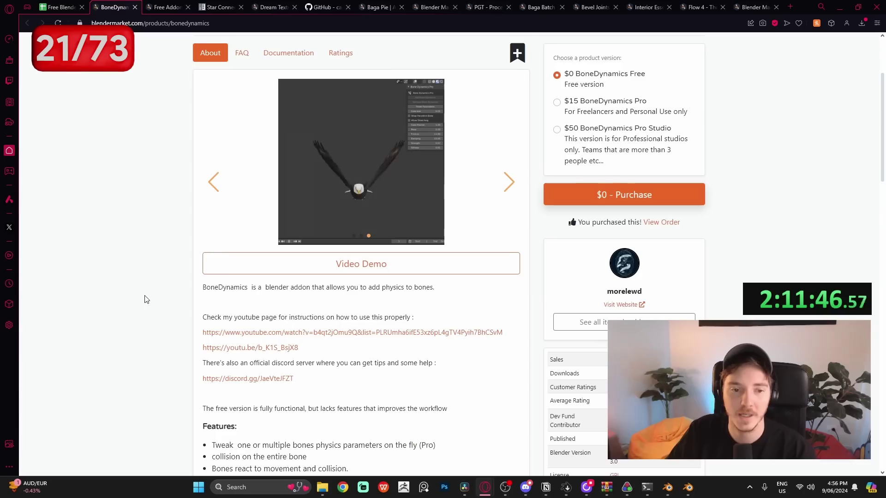
pyautogui.scroll(-5, 146, 297)
pyautogui.scroll(6, 146, 297)
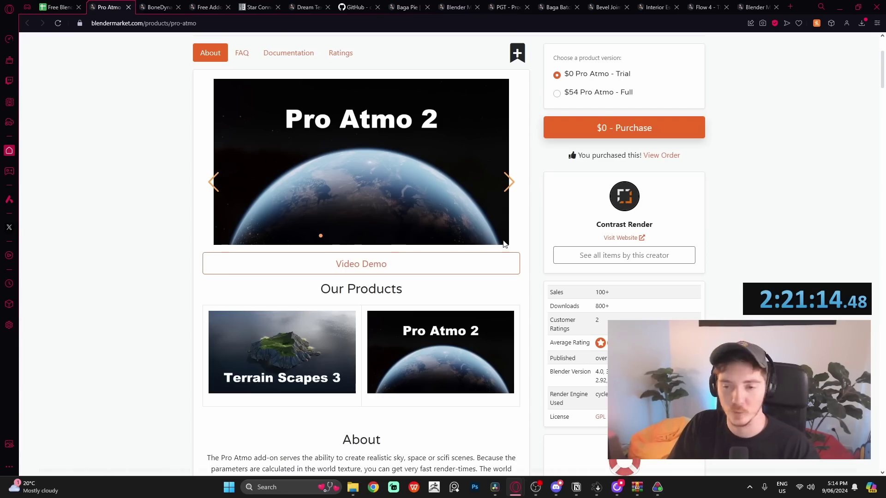
pyautogui.scroll(-10, 95, 273)
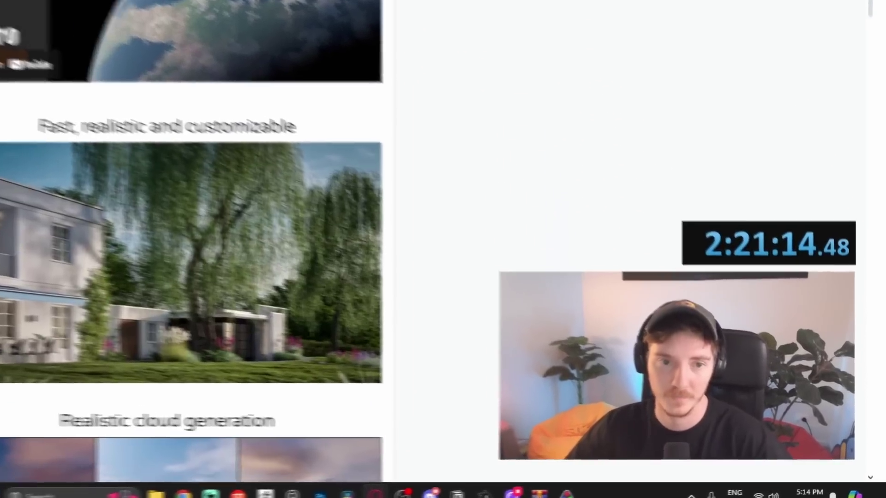
pyautogui.scroll(8, 95, 231)
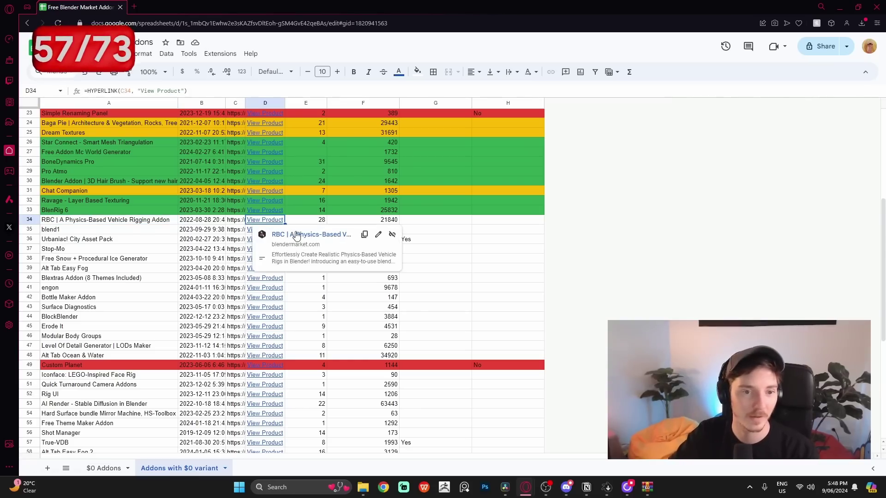
# Add an RBC car rig, select the 4725.Vehicle Body.RB object, and play the driving animation.
pyautogui.click(297, 235)
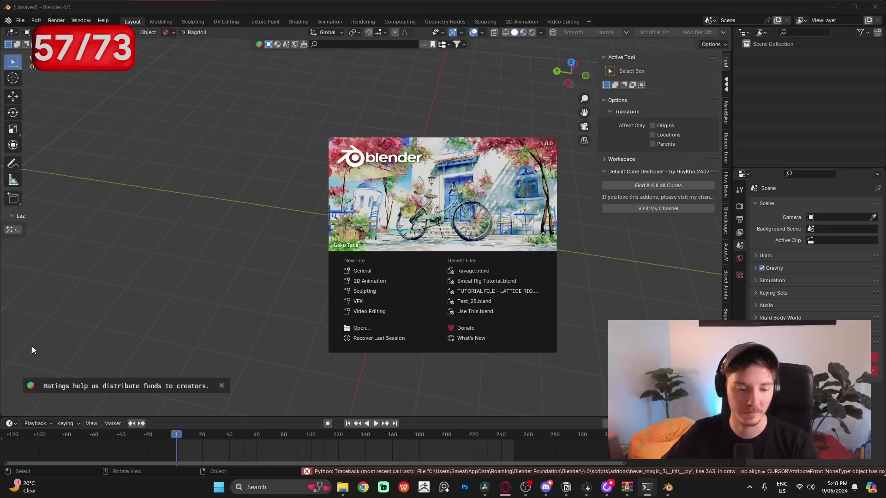
pyautogui.click(32, 346)
pyautogui.click(651, 72)
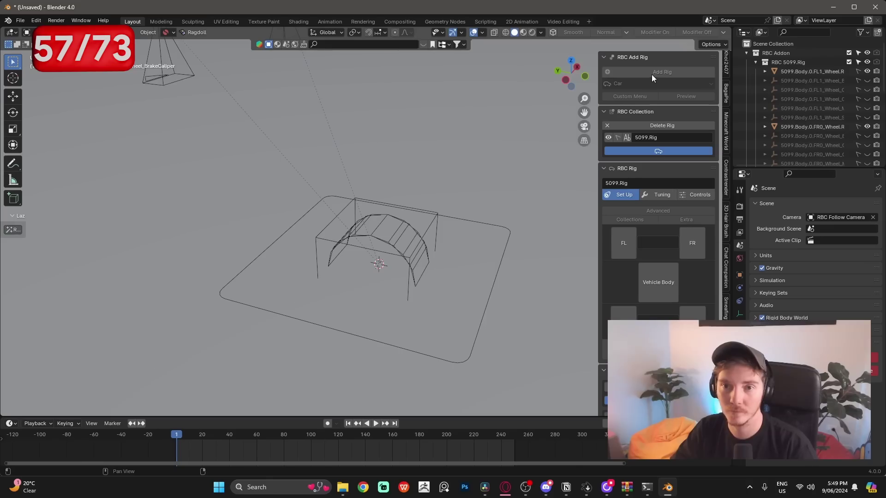
pyautogui.scroll(-5, 370, 212)
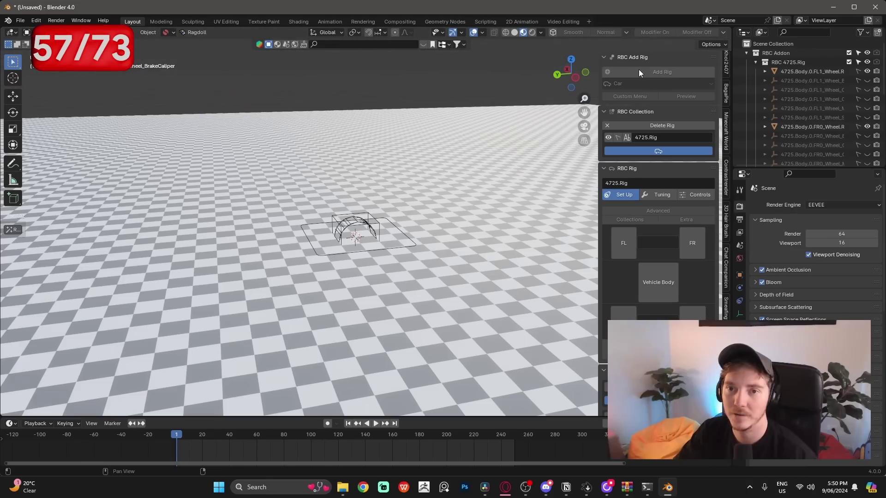
pyautogui.scroll(-5, 800, 132)
pyautogui.click(796, 139)
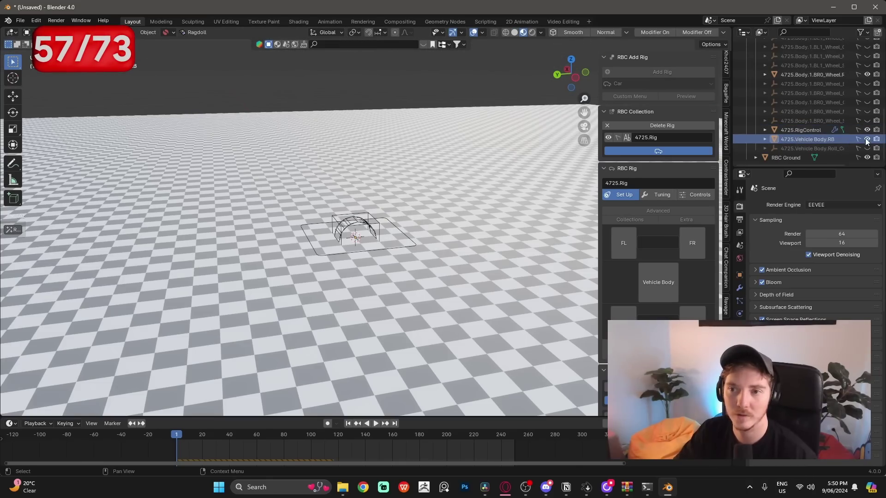
pyautogui.scroll(1, 165, 283)
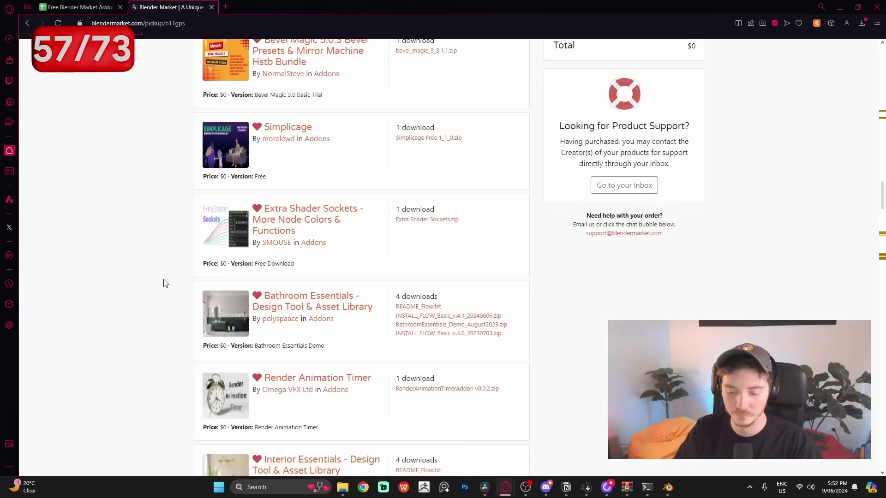
pyautogui.write('c')
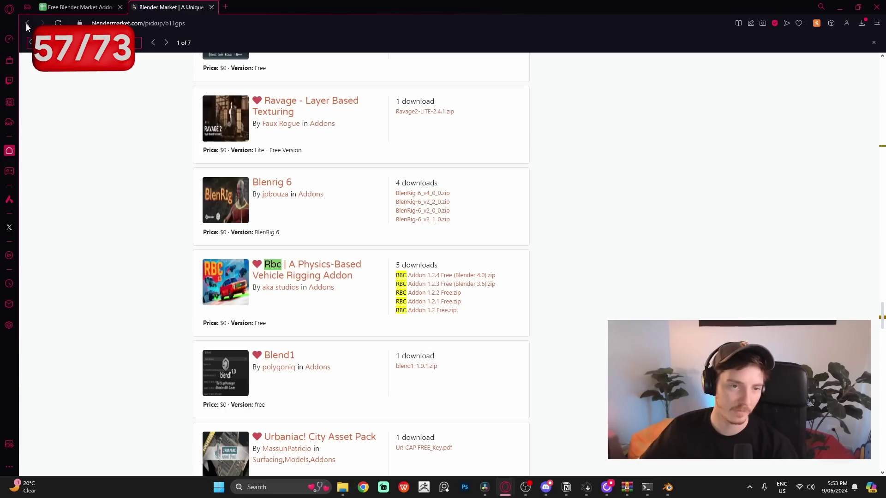
pyautogui.scroll(-4, 102, 214)
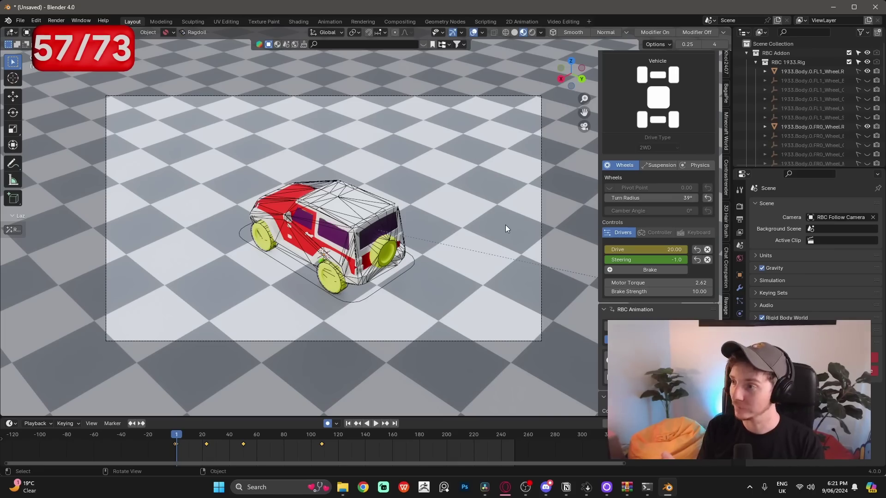
pyautogui.press('space')
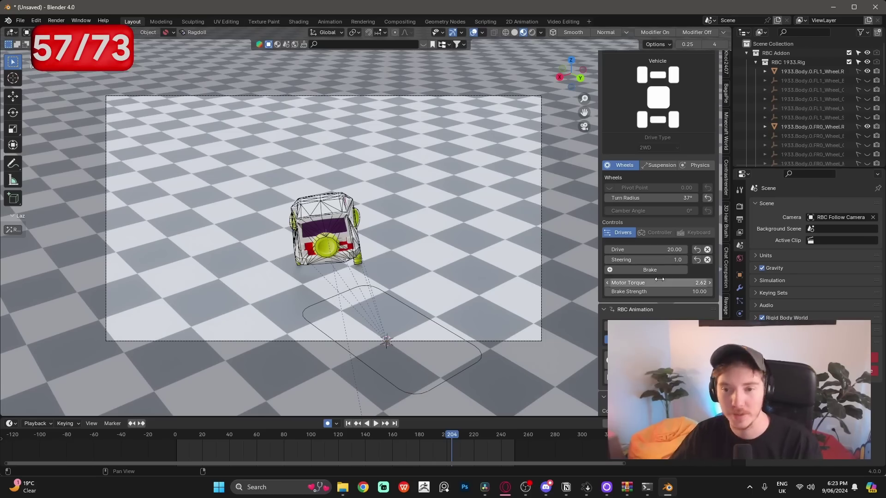
# Raise motor torque and brake strength, replay from frame one, and set steering to -1.0.
pyautogui.moveTo(659, 279); pyautogui.dragTo(692, 291)
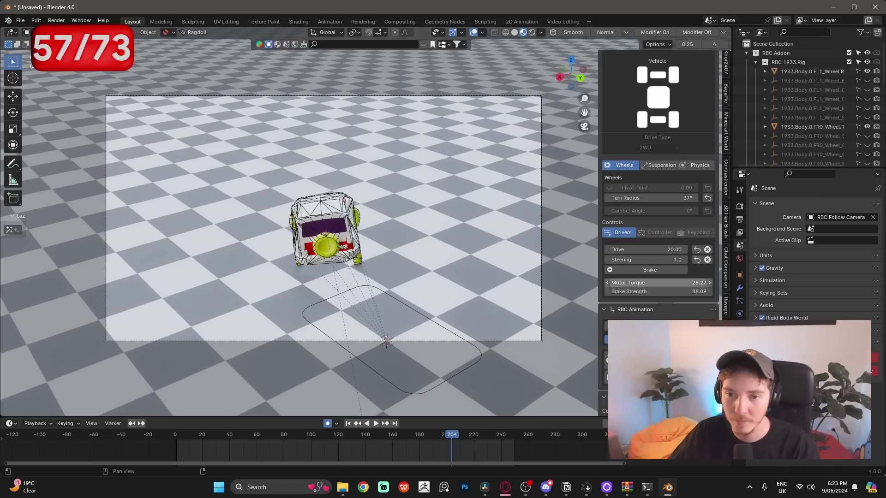
pyautogui.hotkey('shift', 'Left')
pyautogui.press('space')
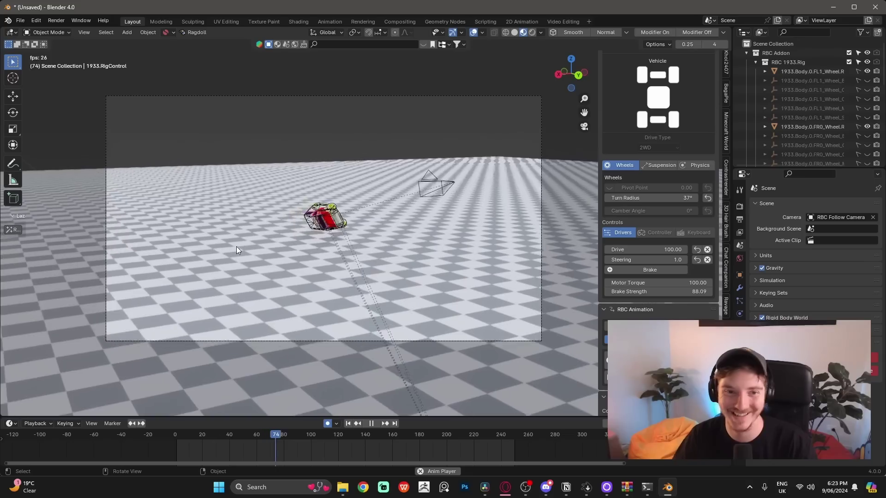
pyautogui.hotkey('shift', 'Left')
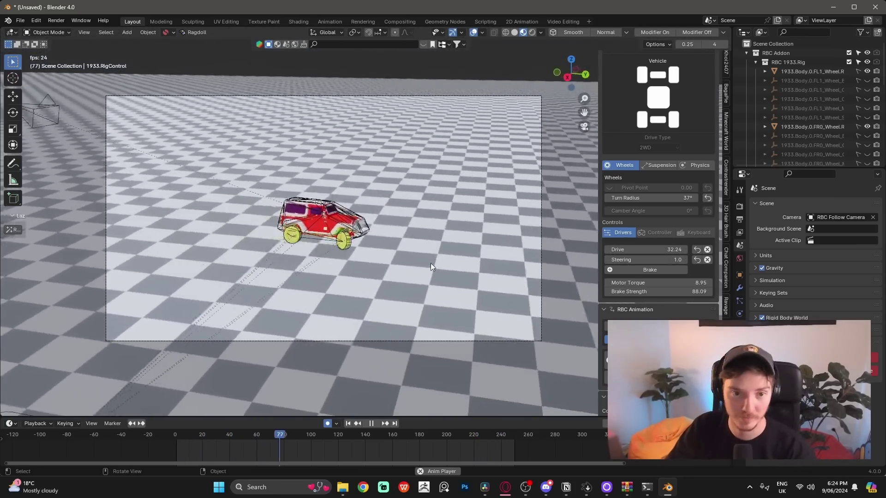
pyautogui.moveTo(646, 259); pyautogui.dragTo(600, 260)
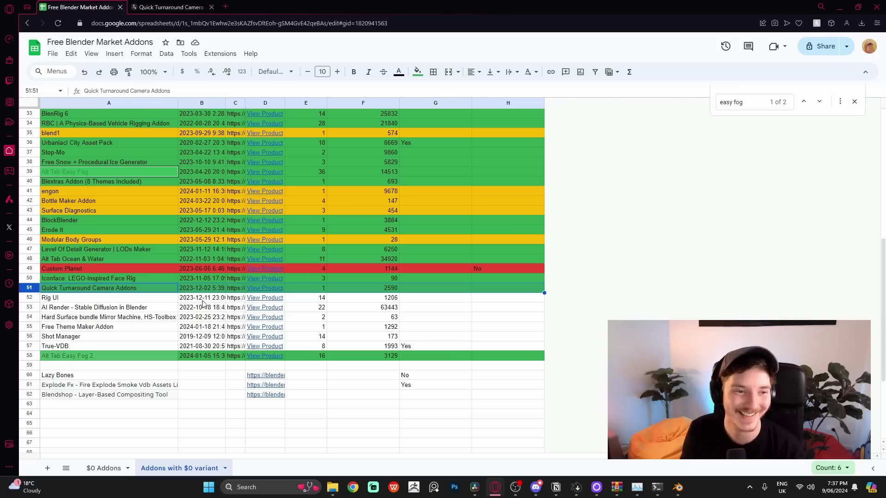
# Apply stepped curves to the cup animation and play it in camera view, then play BoneDynamics.
pyautogui.click(48, 299)
pyautogui.click(266, 300)
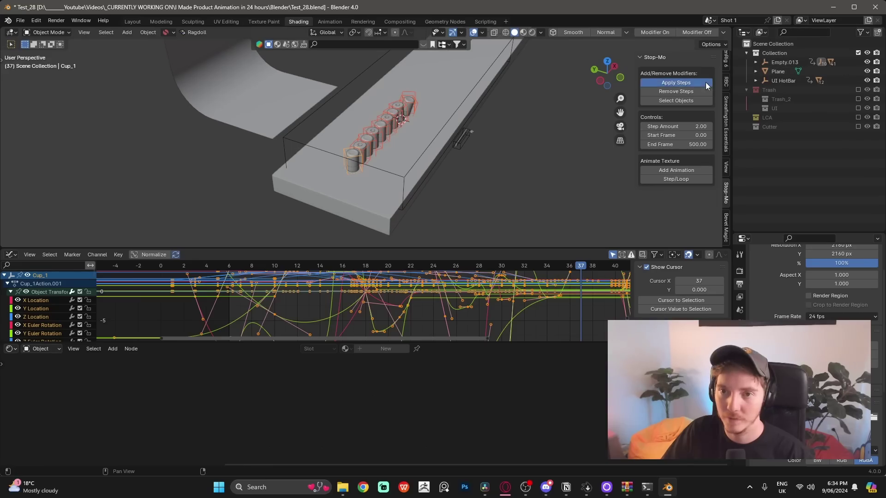
pyautogui.click(705, 82)
pyautogui.press('KP_0')
pyautogui.press('space')
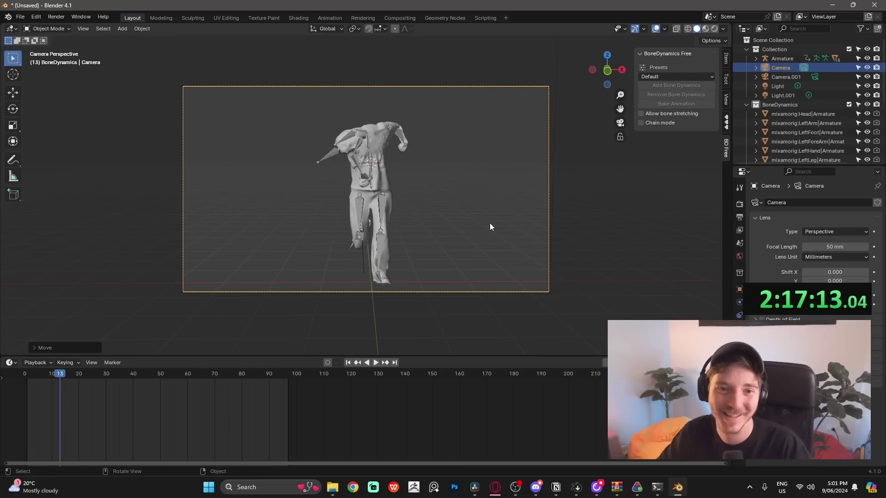
pyautogui.press('space')
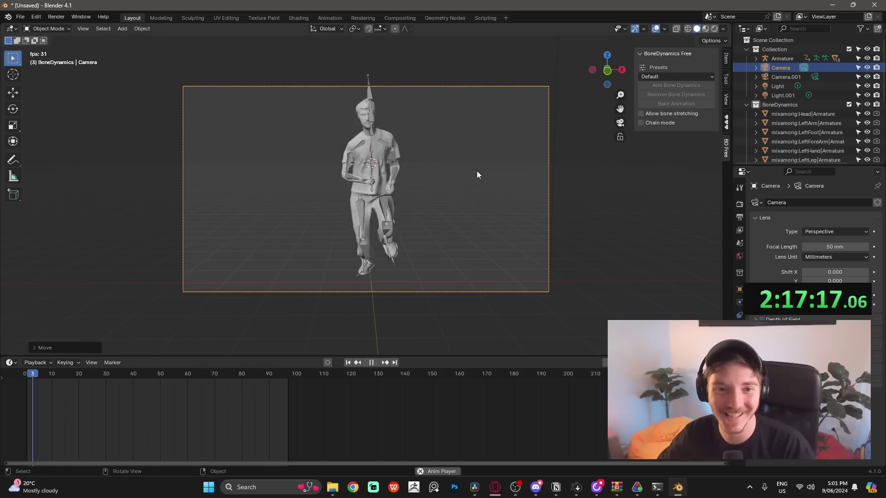
pyautogui.press('space')
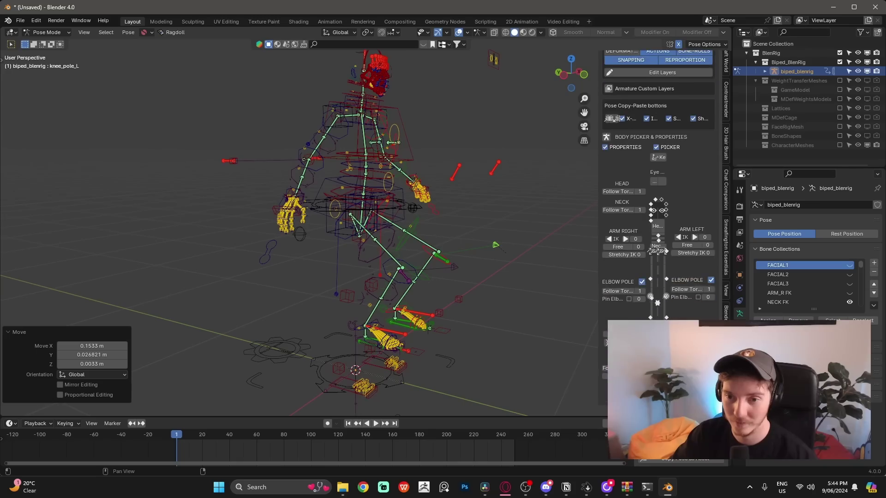
# Widen the BlenRig picker panel and expand Facial Settings and Facial Movement Ranges.
pyautogui.moveTo(599, 304); pyautogui.dragTo(487, 306)
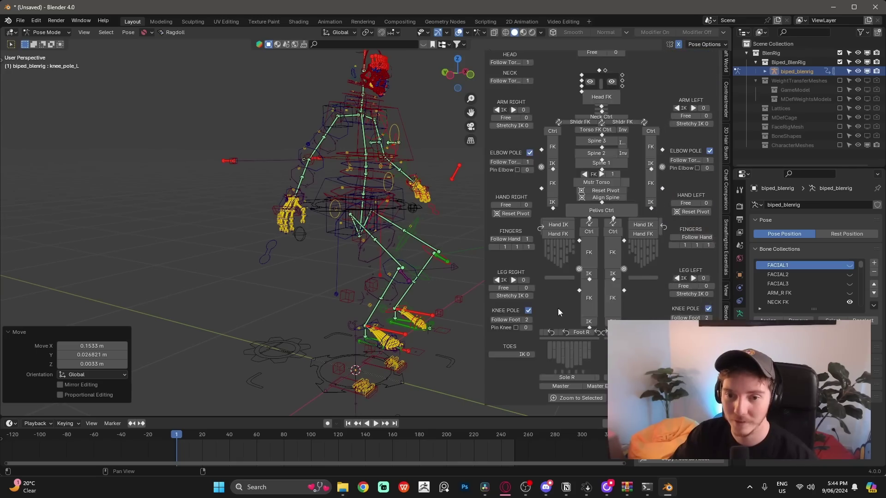
pyautogui.scroll(5, 571, 268)
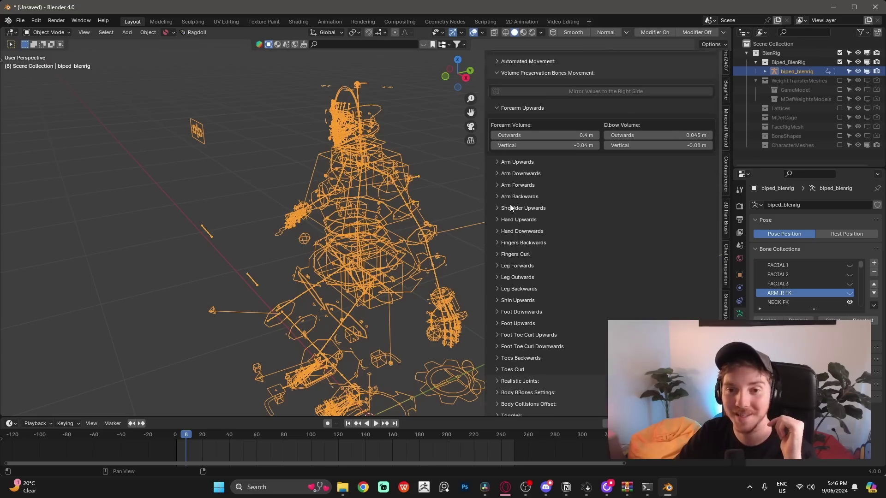
pyautogui.scroll(-2, 510, 206)
pyautogui.scroll(-2, 510, 206)
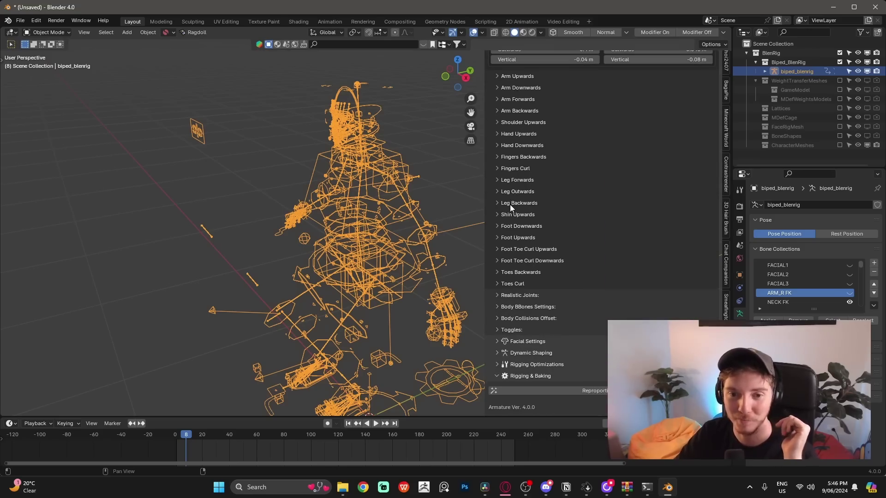
pyautogui.click(525, 341)
pyautogui.scroll(-4, 525, 341)
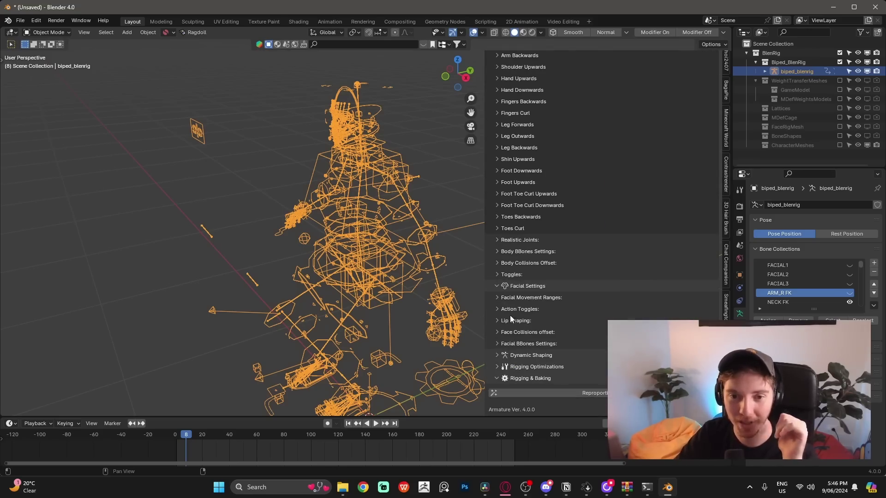
pyautogui.click(505, 297)
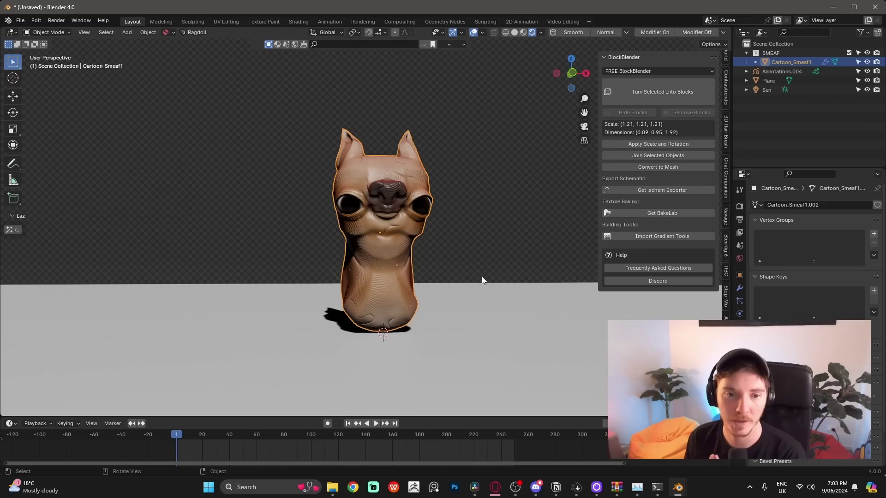
# Turn the selected cartoon character into blocks with BlockBlender and inspect the blocky result.
pyautogui.click(683, 88)
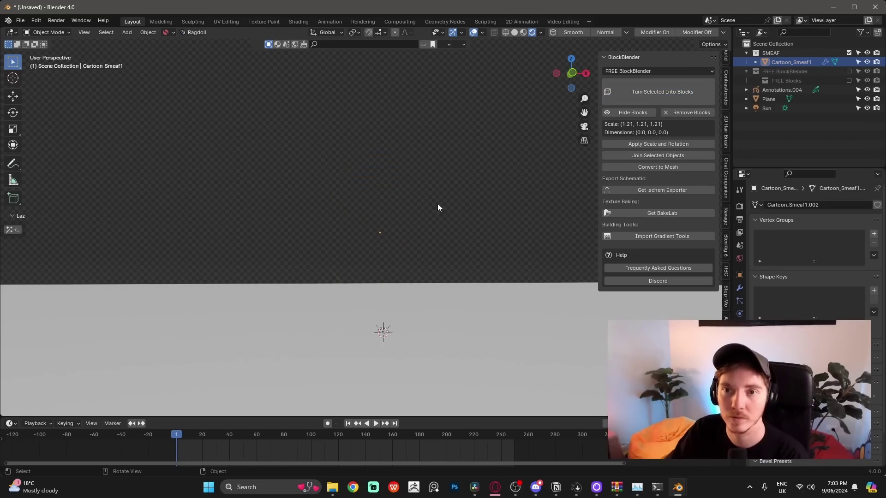
pyautogui.moveTo(437, 203); pyautogui.dragTo(440, 285, button='middle')
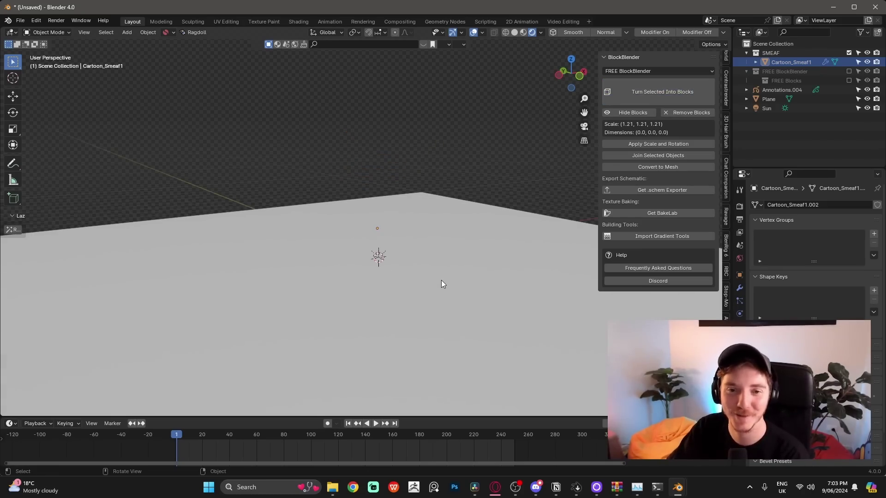
pyautogui.moveTo(400, 162); pyautogui.dragTo(408, 193, button='middle')
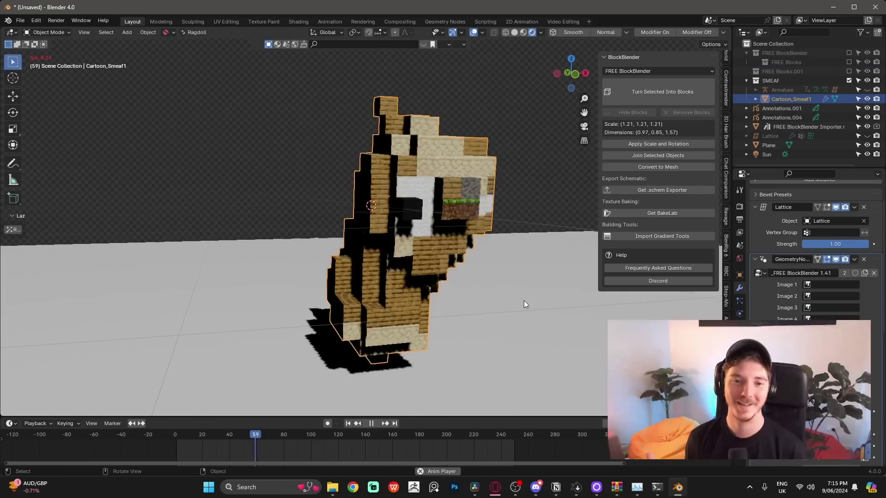
pyautogui.keyDown('shift'); pyautogui.moveTo(499, 270); pyautogui.dragTo(488, 281, button='middle'); pyautogui.keyUp('shift')
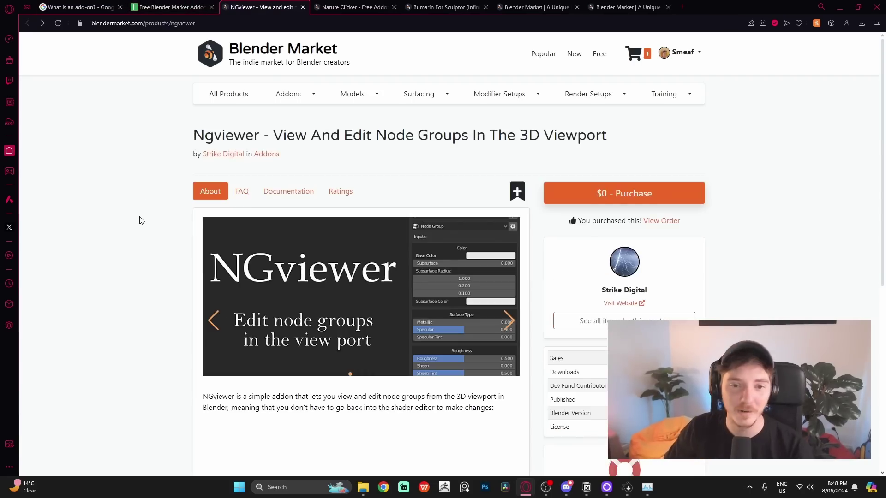
# Scroll down the sheet and open the Baga Batch product page from its link.
pyautogui.scroll(-3, 138, 228)
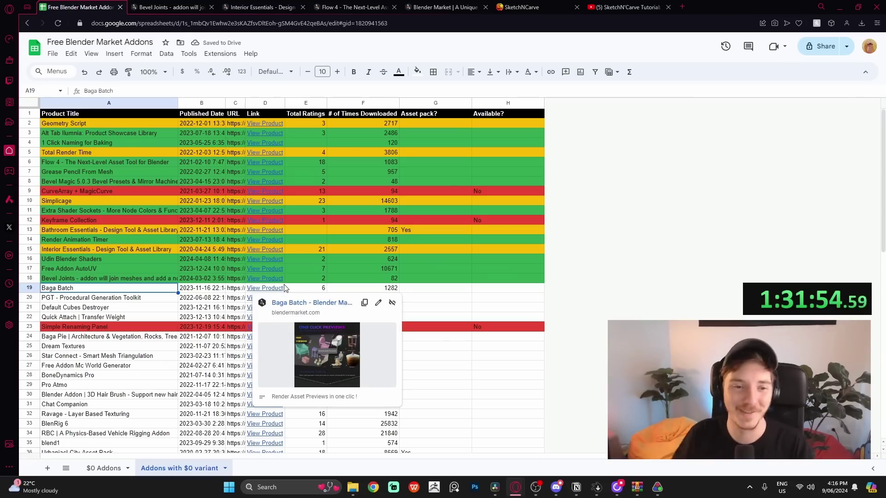
pyautogui.moveTo(246, 265)
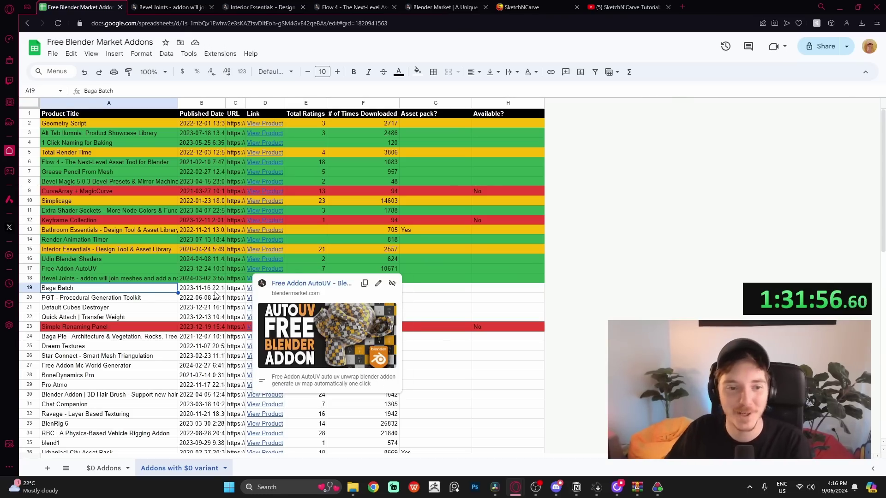
pyautogui.click(295, 308)
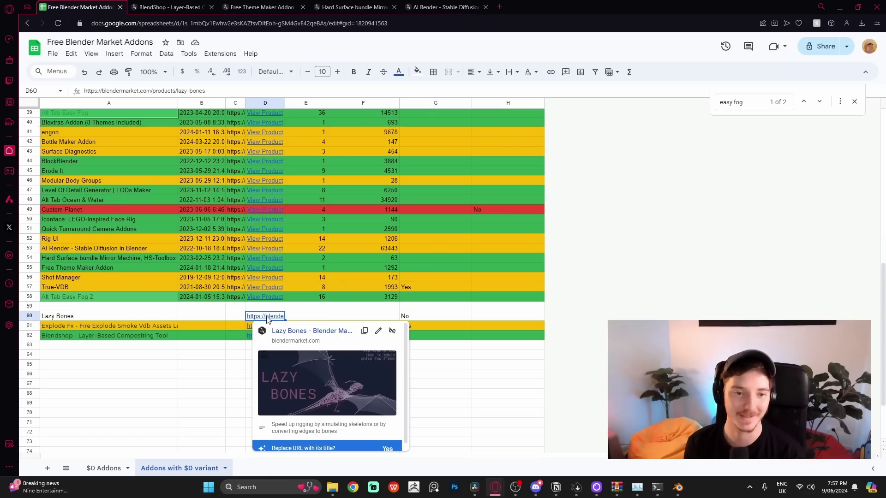
# Open the Lazy Bones product page, then render the Render_Bone scene with F12.
pyautogui.click(300, 332)
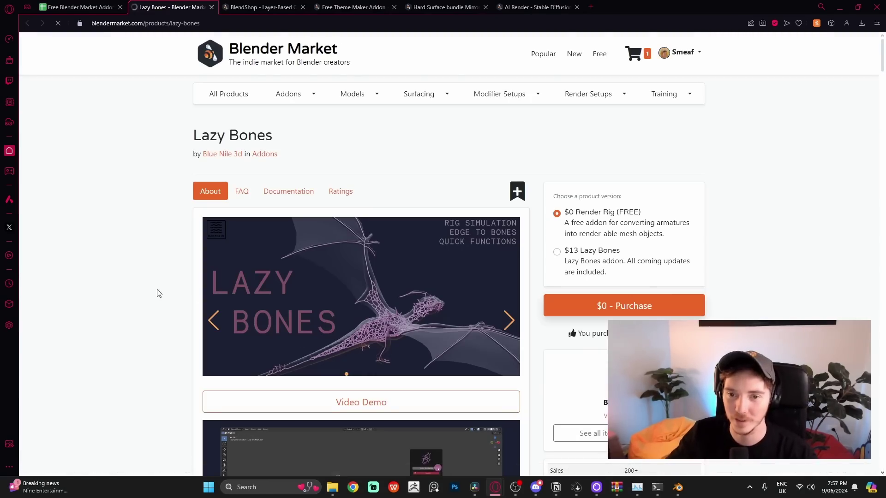
pyautogui.scroll(-2, 129, 283)
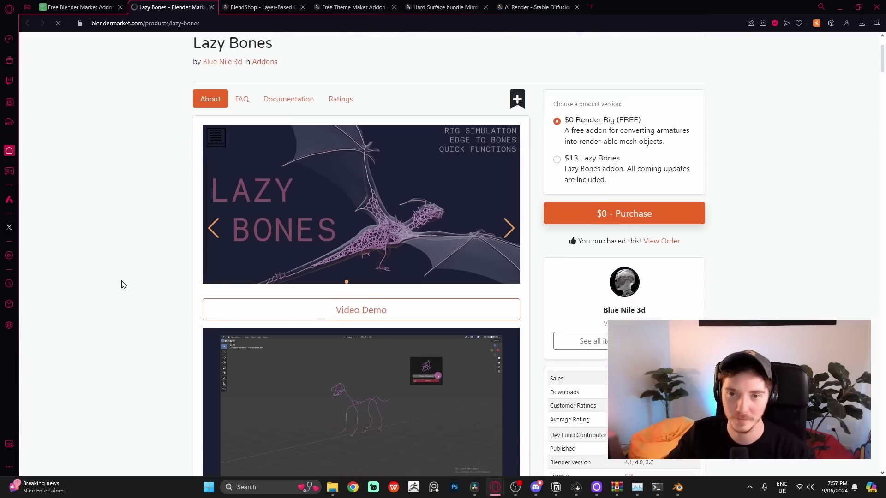
pyautogui.scroll(-1, 130, 281)
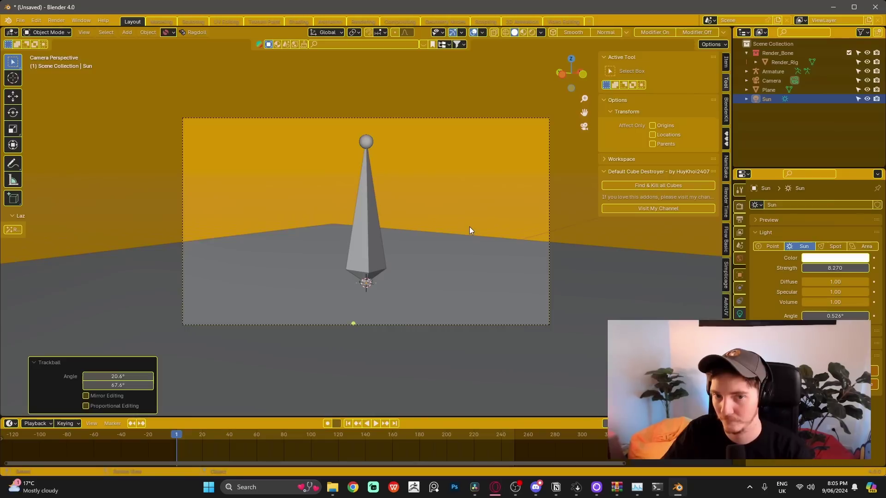
pyautogui.press('F12')
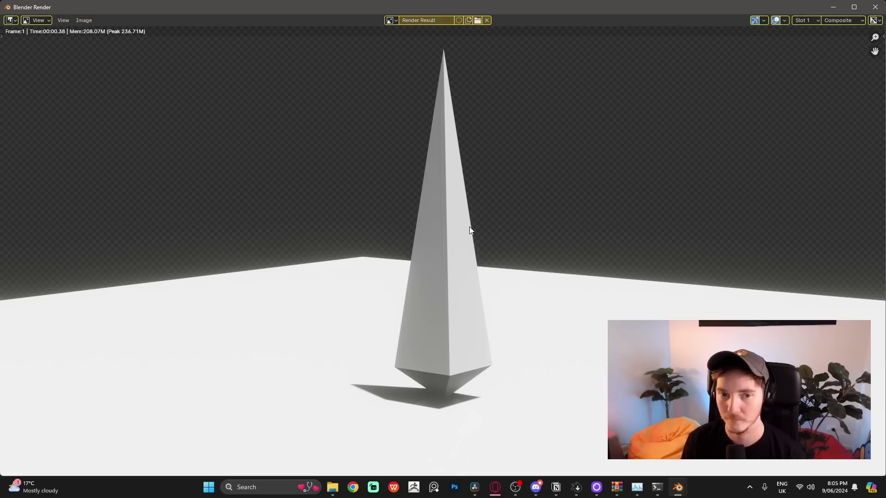